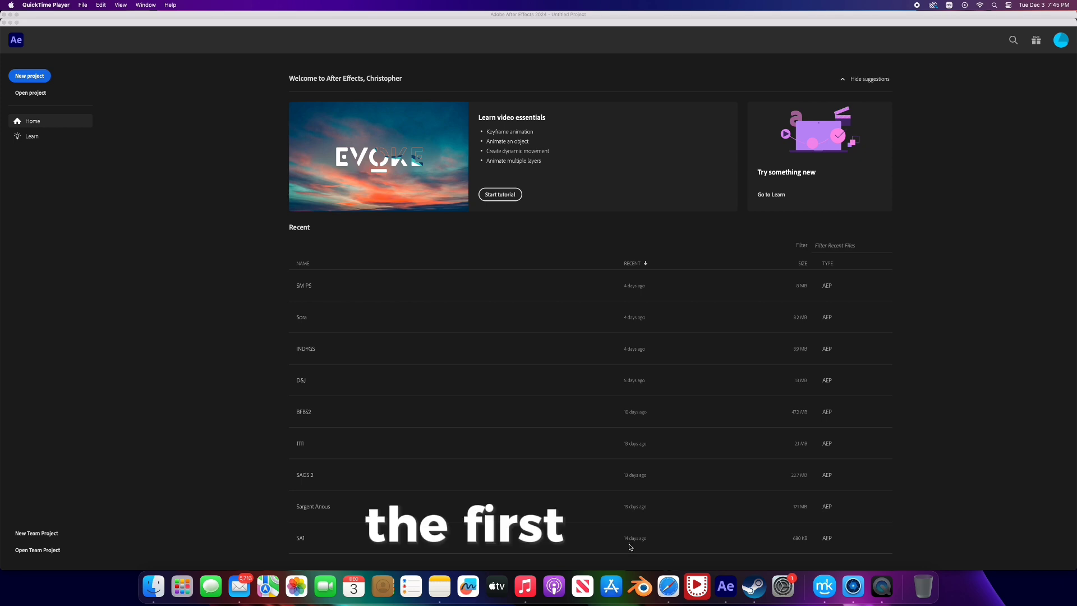
- Start a new project and create a composition from the footage file YouCut_20241202_132320194.mp4 in Downloads
click(32, 78)
click(32, 77)
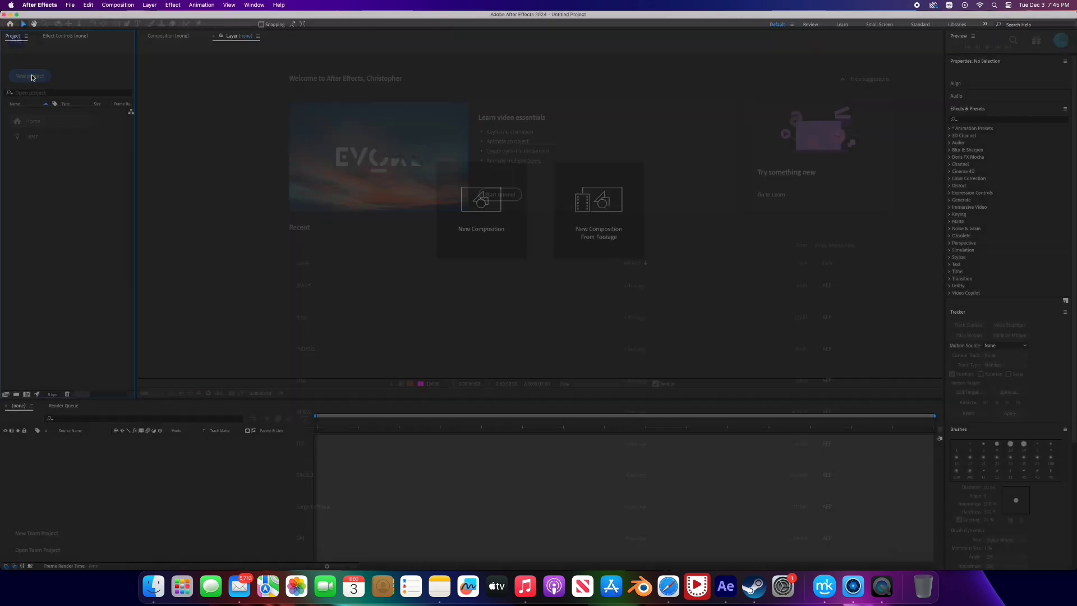
click(606, 209)
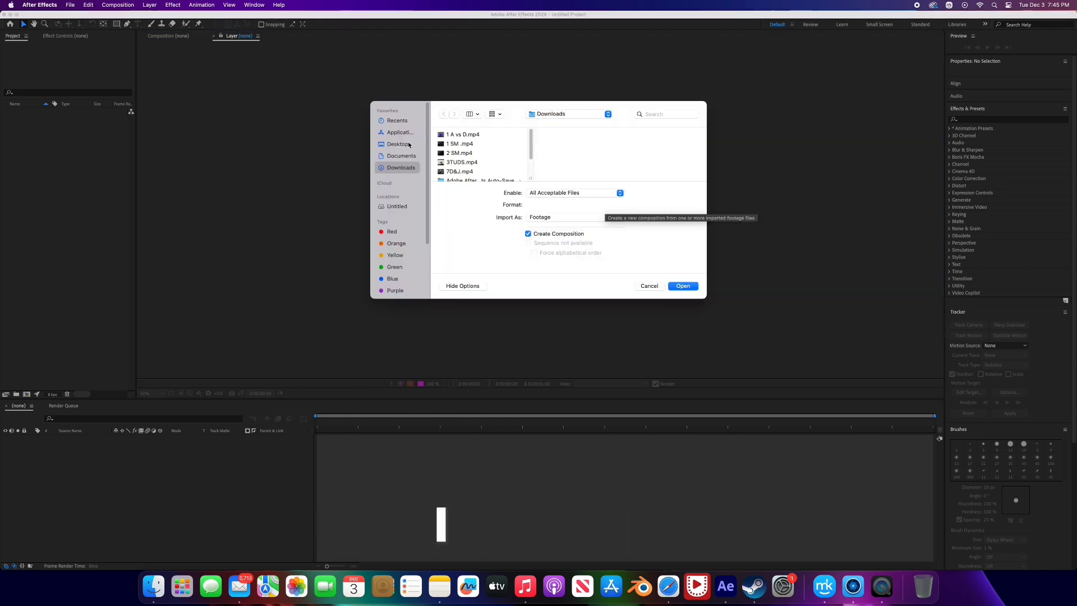
scroll(530, 147, down, 10)
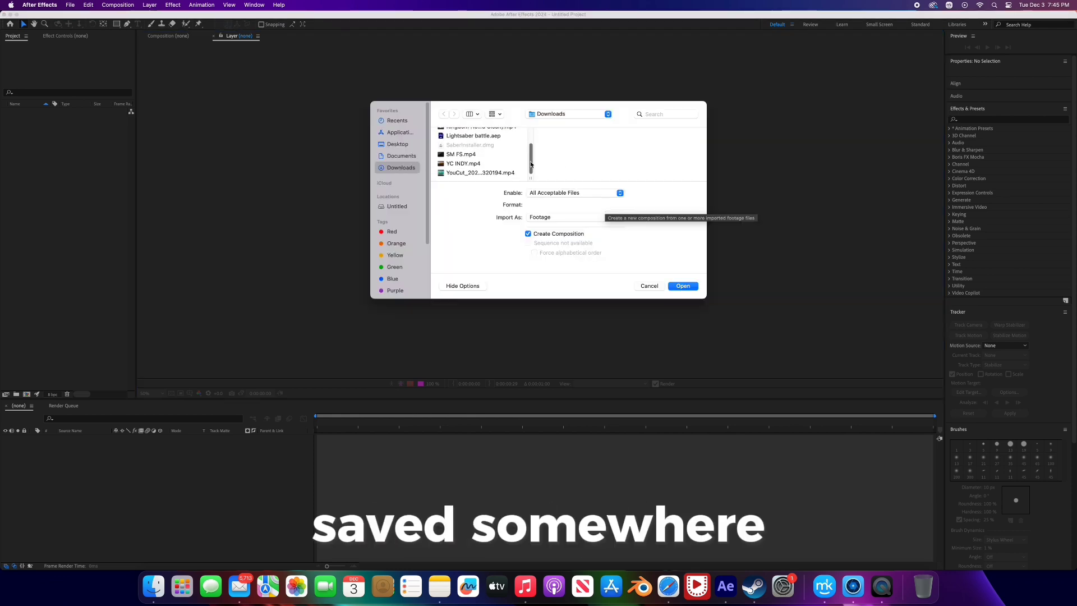
click(482, 173)
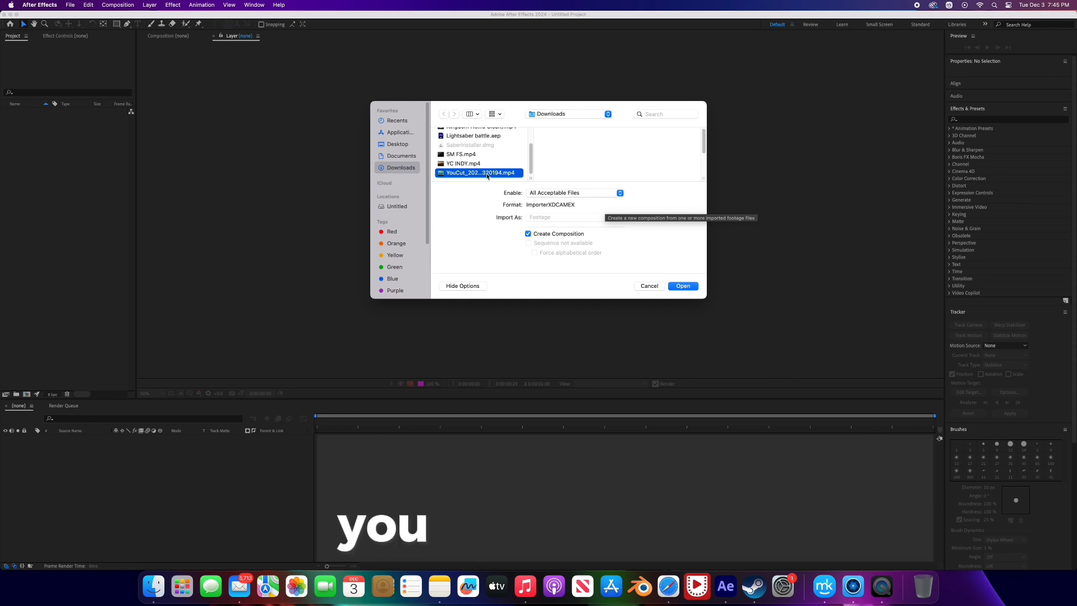
click(682, 285)
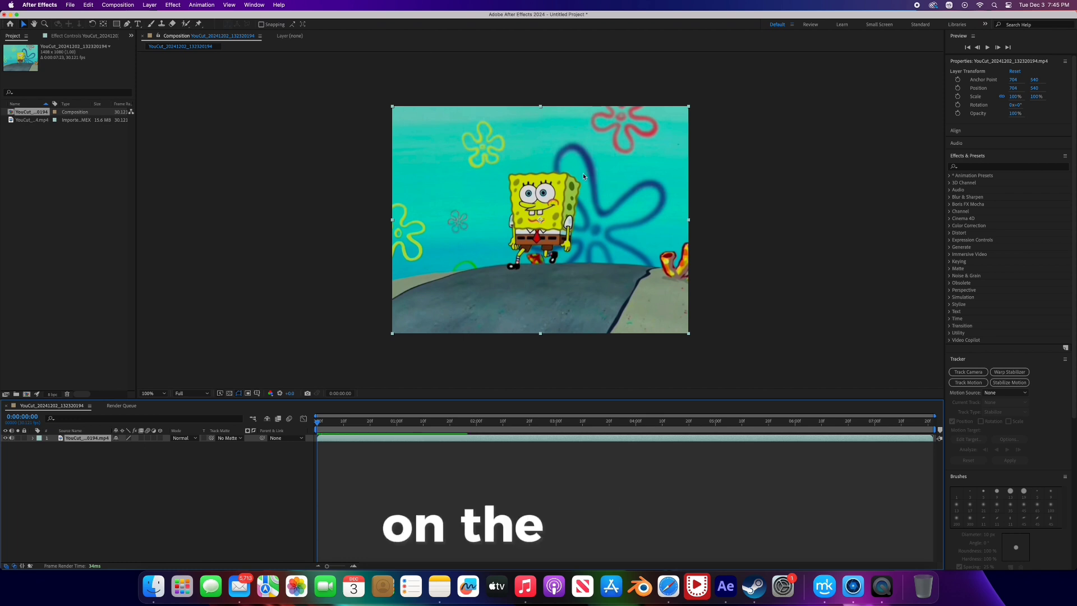
- Open the footage layer for Roto Brush work and paint over SpongeBob's face and body on the first frame with a 54 px brush
double_click(535, 210)
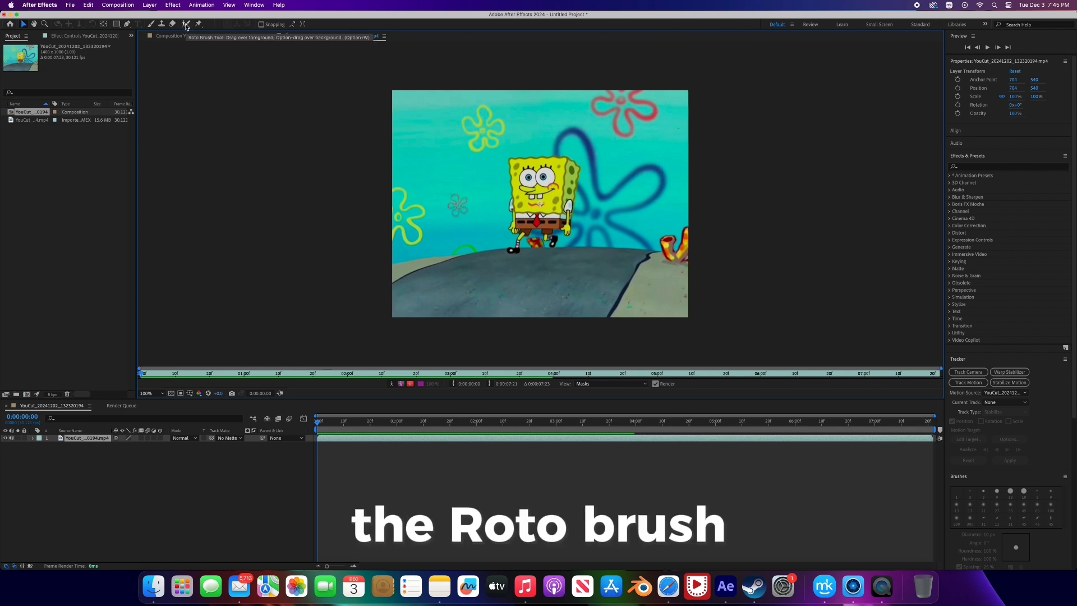
click(185, 25)
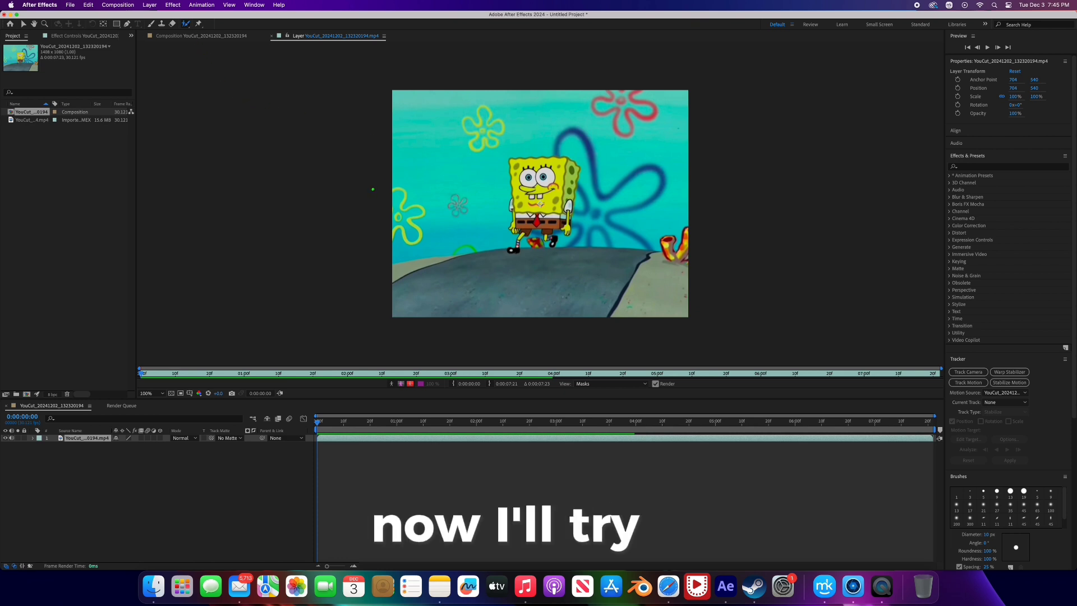
mouse_move(470, 199)
mouse_down()
mouse_move(494, 199)
mouse_move(476, 199)
mouse_up()
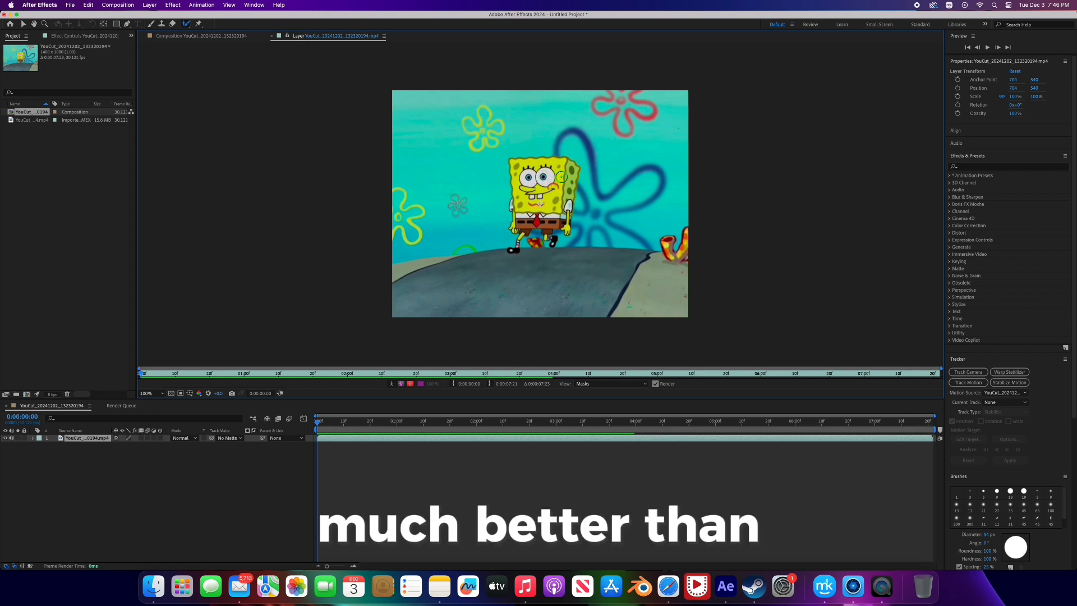
scroll(558, 178, up, 2)
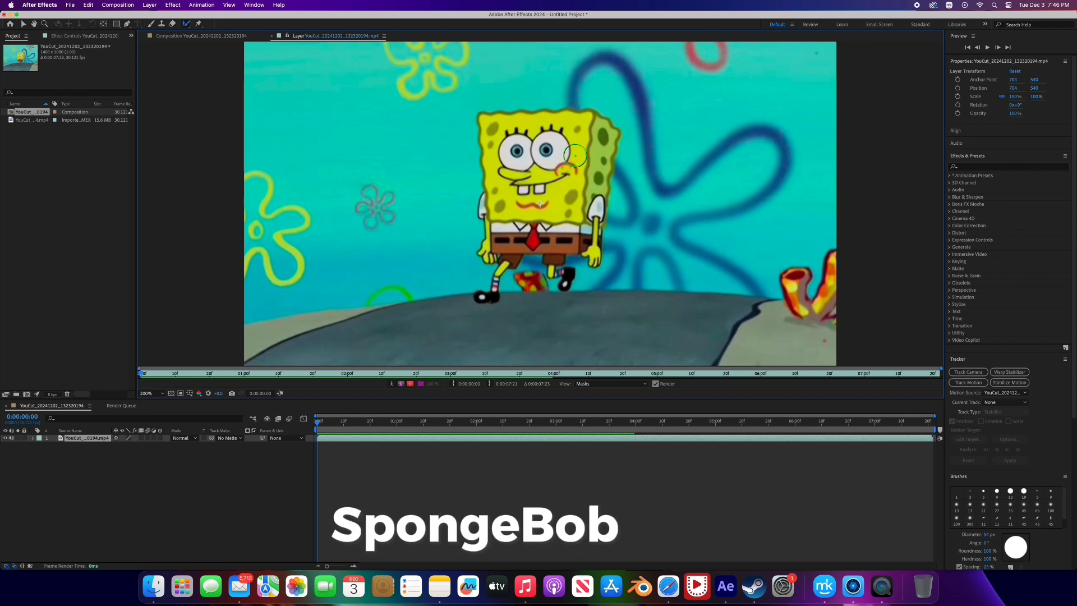
mouse_move(589, 167)
mouse_down()
mouse_move(588, 224)
mouse_move(517, 226)
mouse_move(502, 212)
mouse_move(502, 133)
mouse_move(580, 137)
mouse_up()
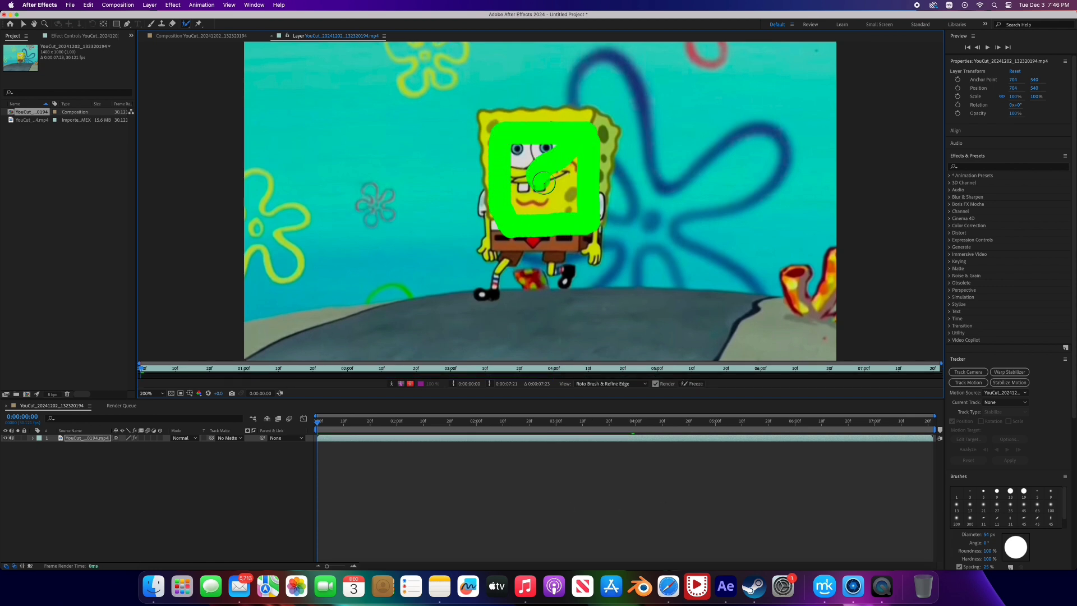
drag(543, 182, 555, 193)
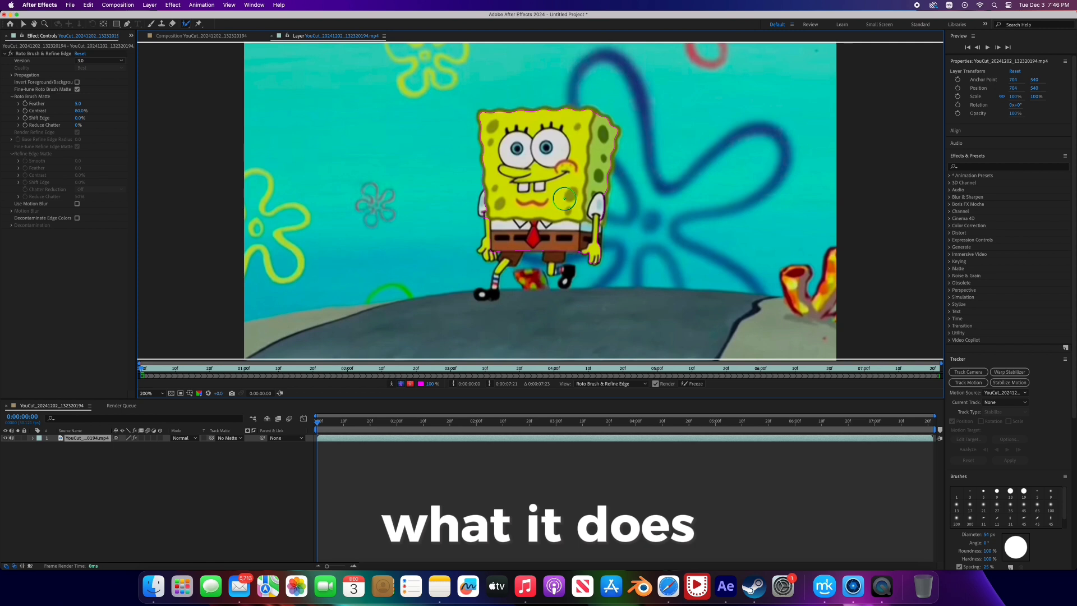
- Refine the Roto Brush selection along SpongeBob's sides, upper edge and arms using a 21 px brush
drag(576, 200, 566, 200)
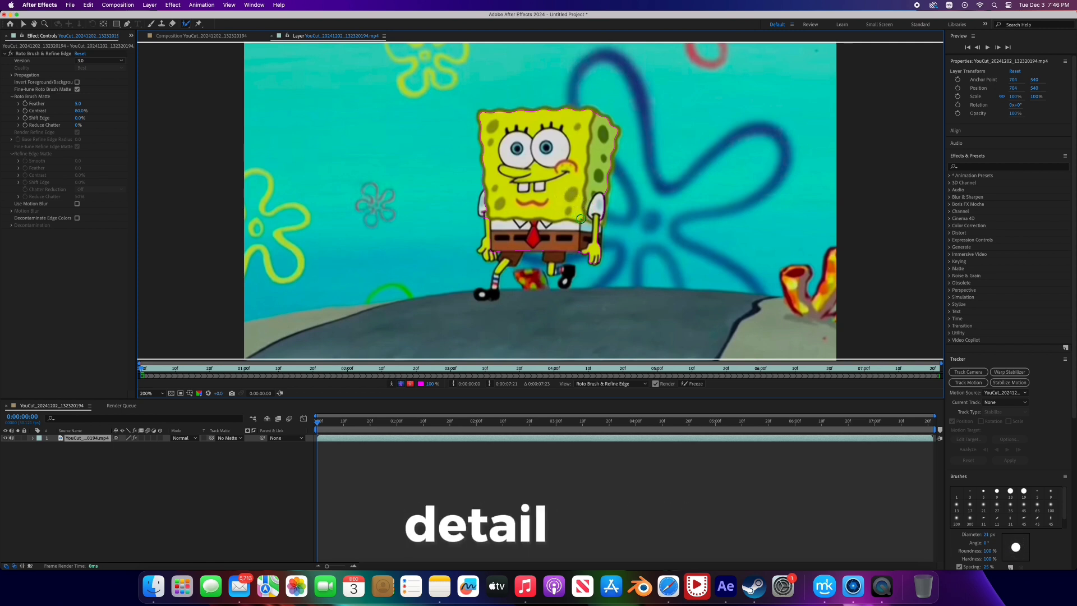
drag(613, 139, 593, 242)
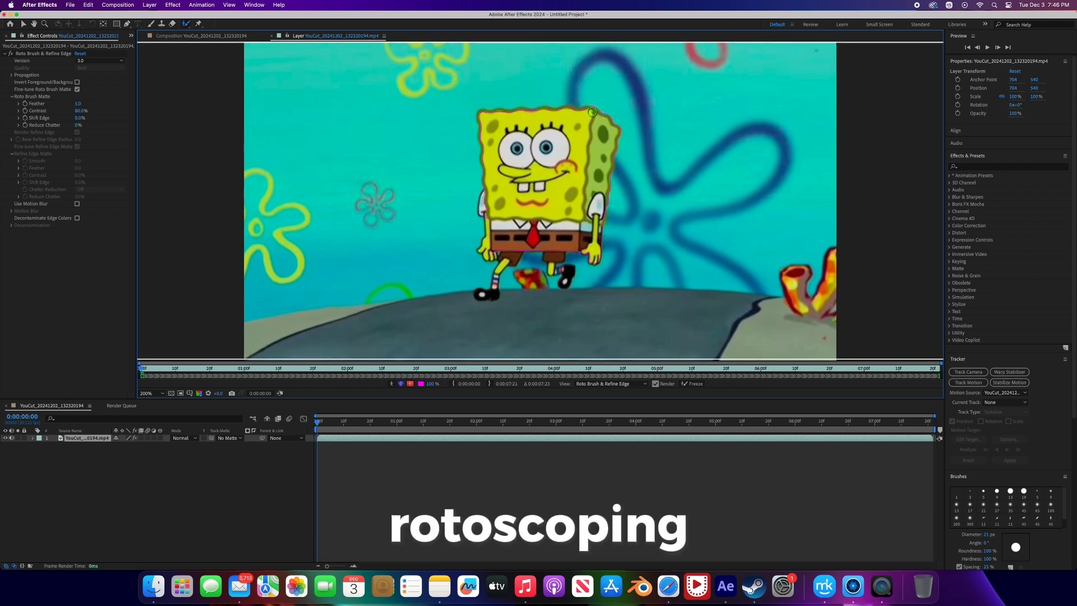
mouse_move(592, 112)
mouse_down()
mouse_move(484, 115)
mouse_move(488, 179)
mouse_up()
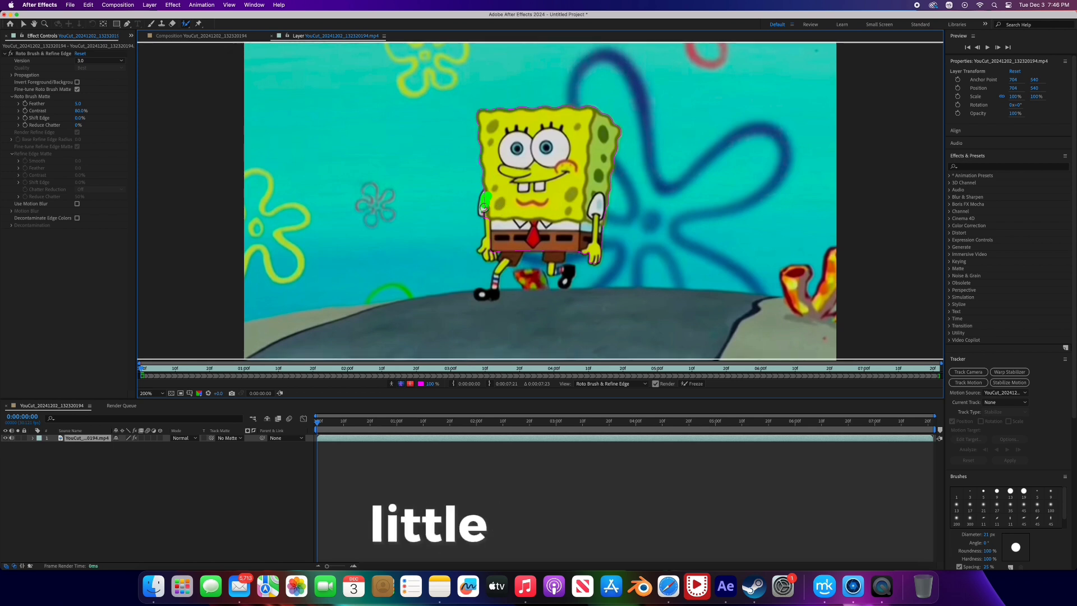
mouse_move(489, 216)
mouse_down()
mouse_move(484, 250)
mouse_move(501, 252)
mouse_up()
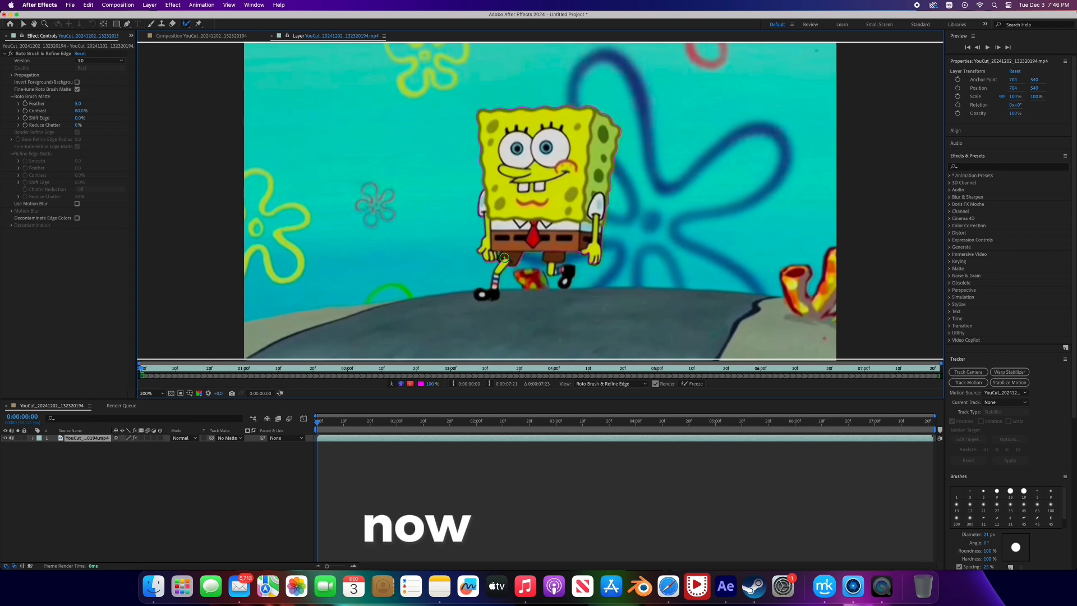
- Add SpongeBob's legs and shoes to the selection and clean up the edge beside his hand, reducing the Roto Brush to 8 px
key(period)
drag(511, 212, 518, 124)
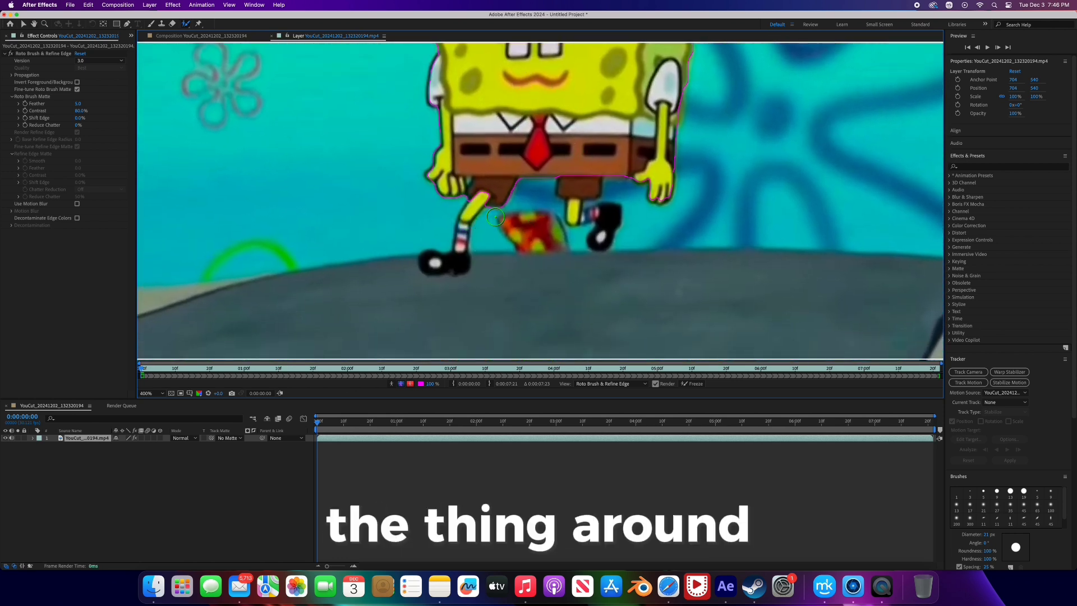
mouse_move(496, 188)
mouse_down()
mouse_move(460, 259)
mouse_move(428, 263)
mouse_up()
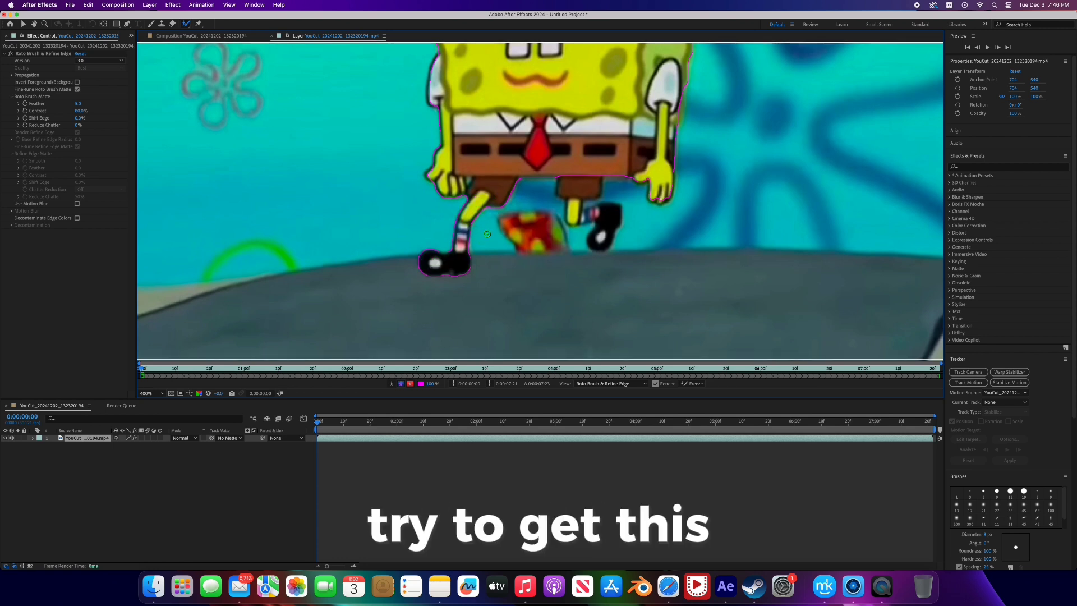
mouse_move(577, 174)
mouse_down()
mouse_move(571, 209)
mouse_move(610, 208)
mouse_move(601, 241)
mouse_up()
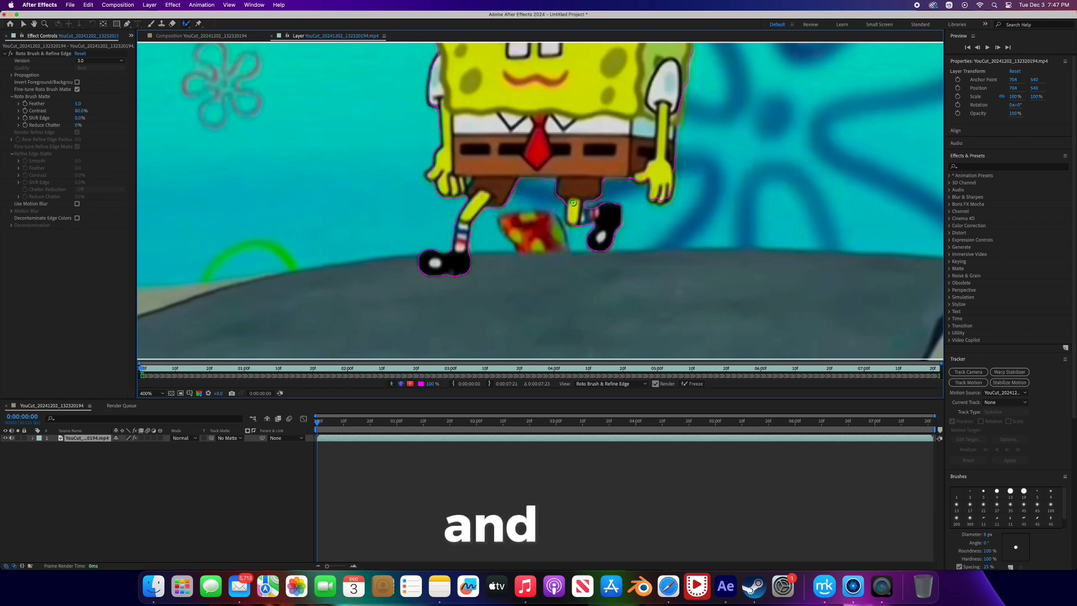
mouse_move(654, 185)
mouse_down()
mouse_move(661, 197)
mouse_move(669, 188)
mouse_move(672, 159)
mouse_up()
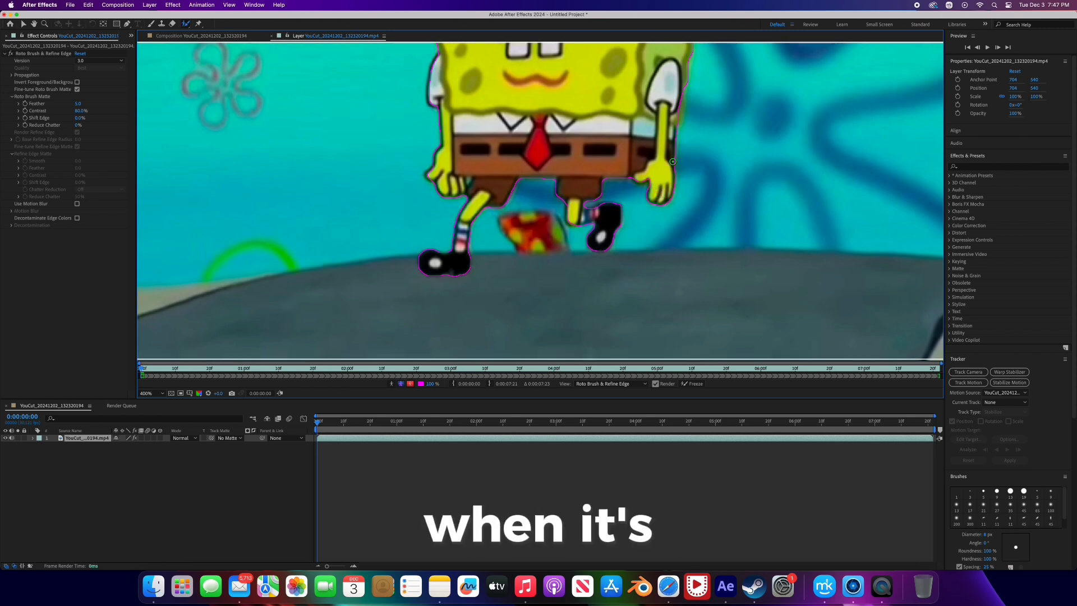
- Examine the whole SpongeBob cutout by comparing the alpha, alpha boundary and alpha overlay views
key(comma)
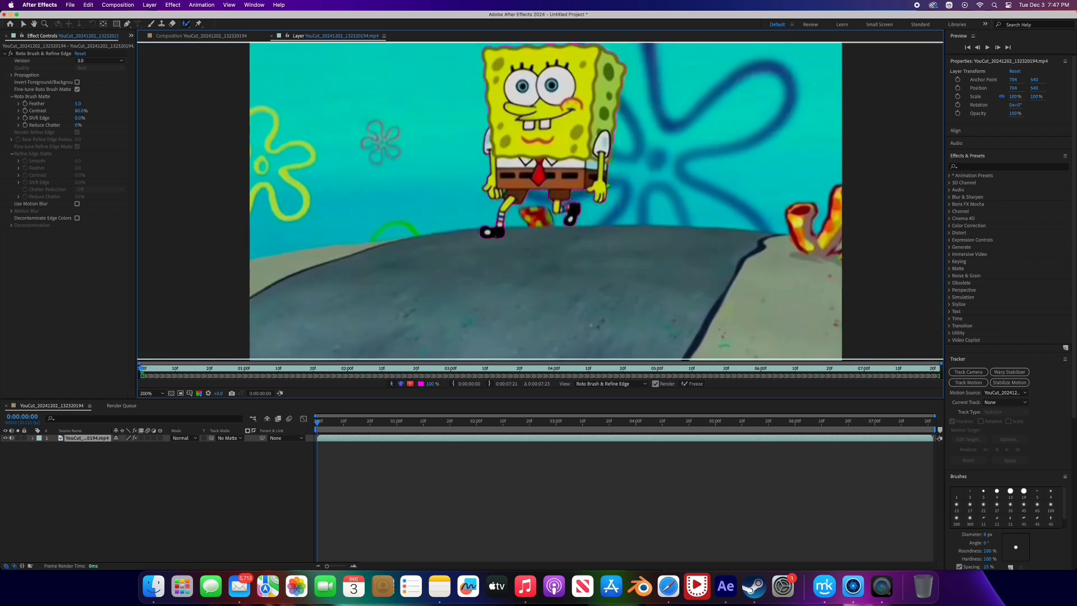
drag(597, 163, 588, 218)
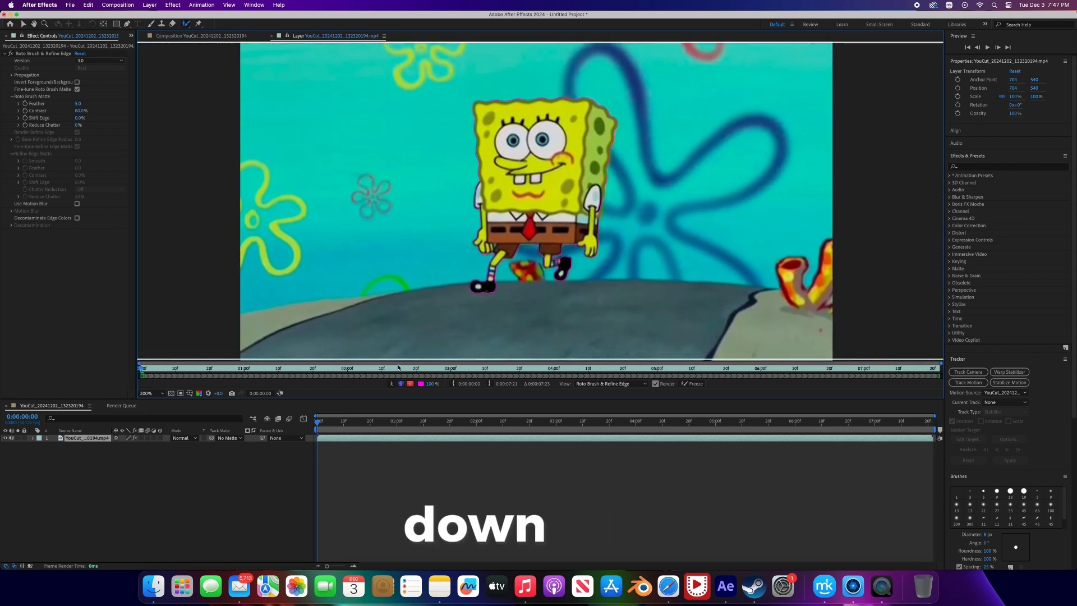
click(391, 384)
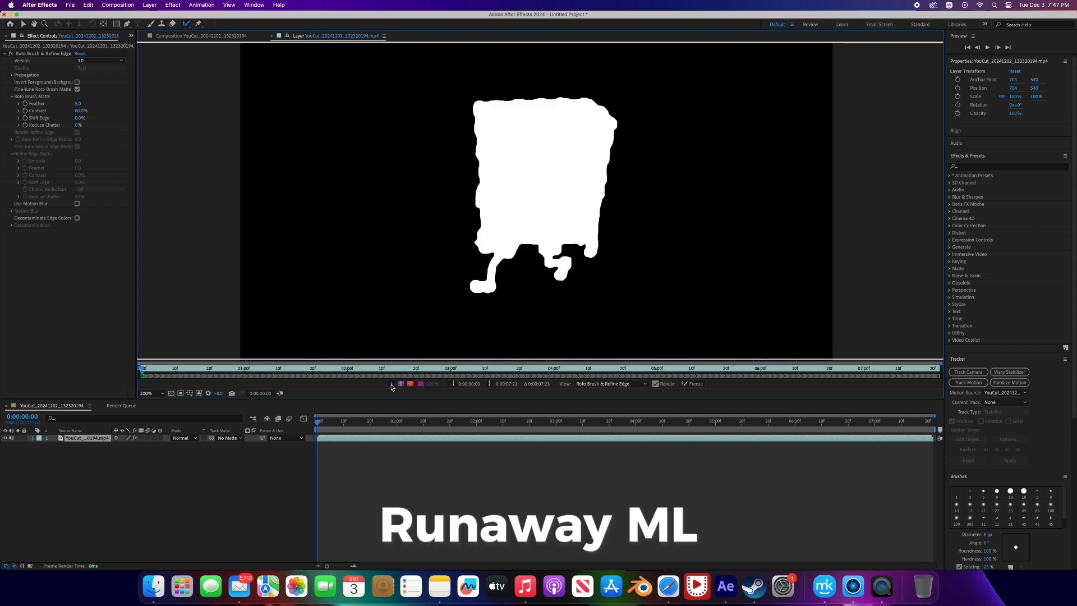
click(391, 385)
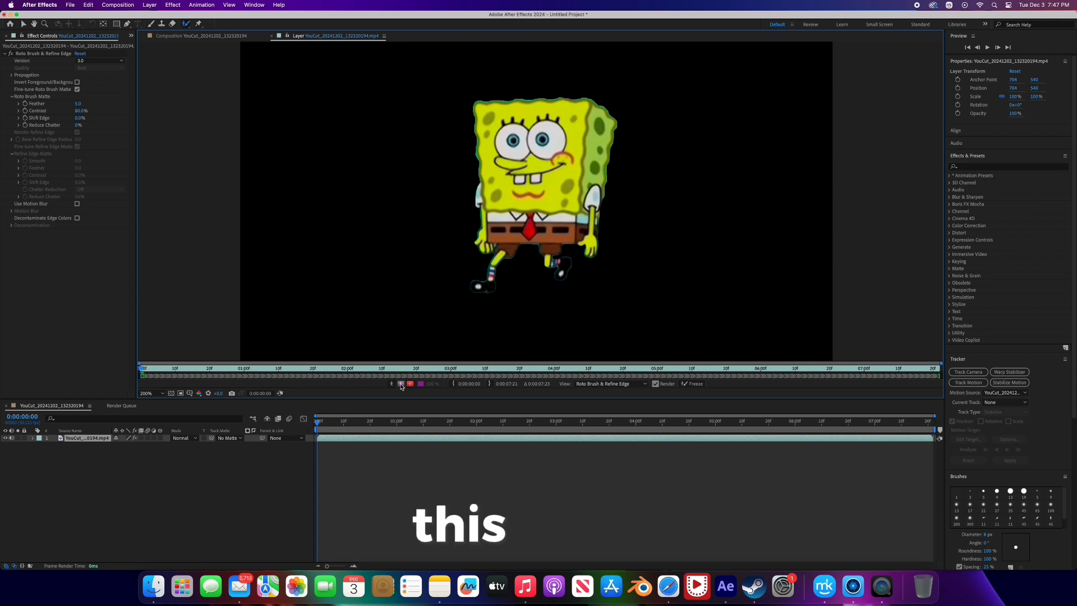
click(401, 384)
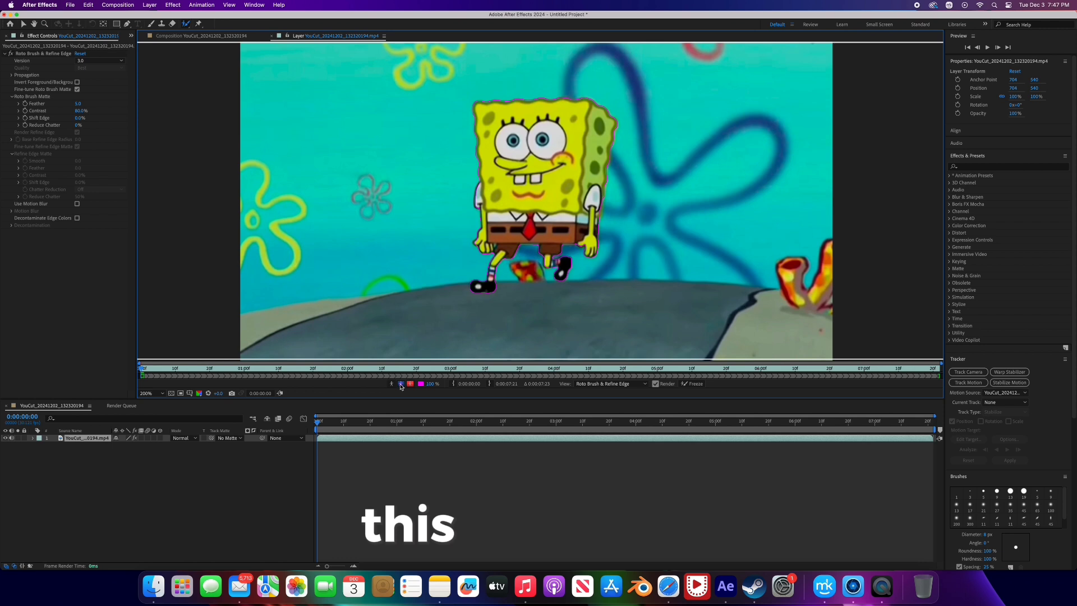
click(401, 385)
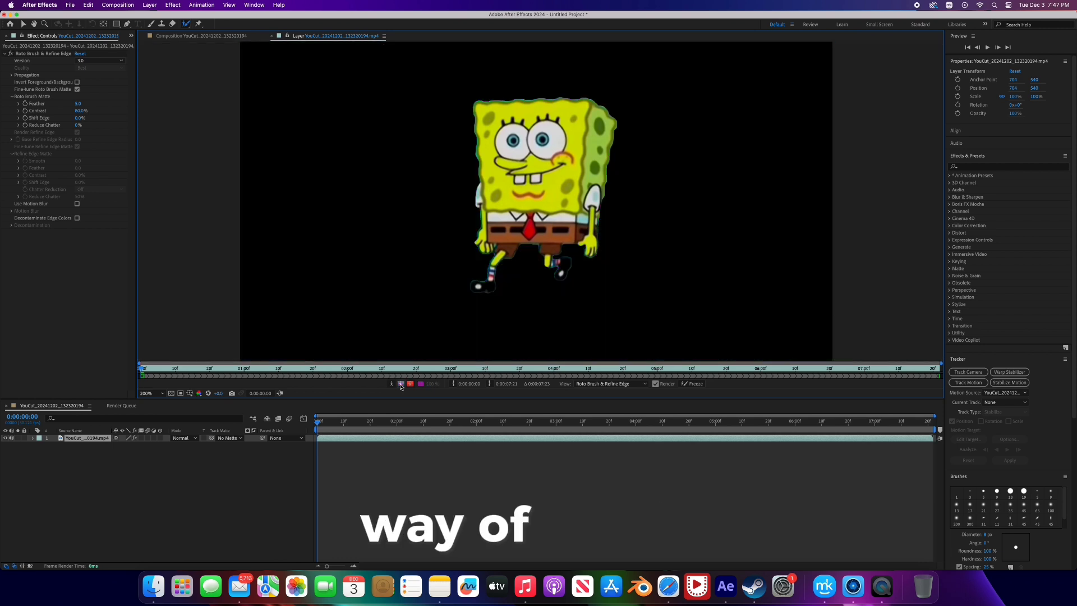
click(411, 384)
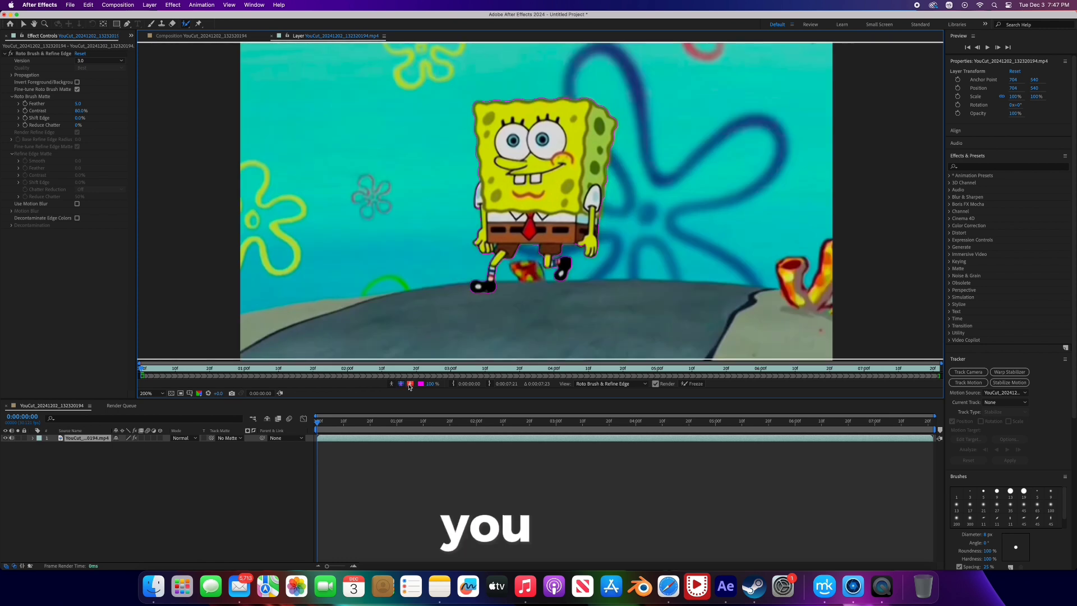
click(411, 385)
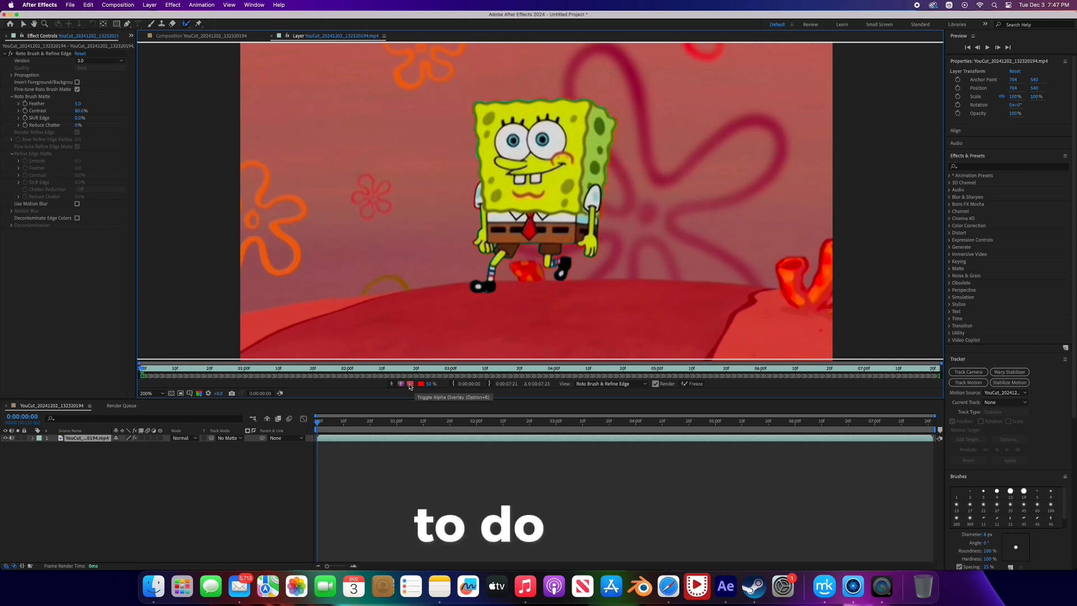
click(410, 384)
click(401, 385)
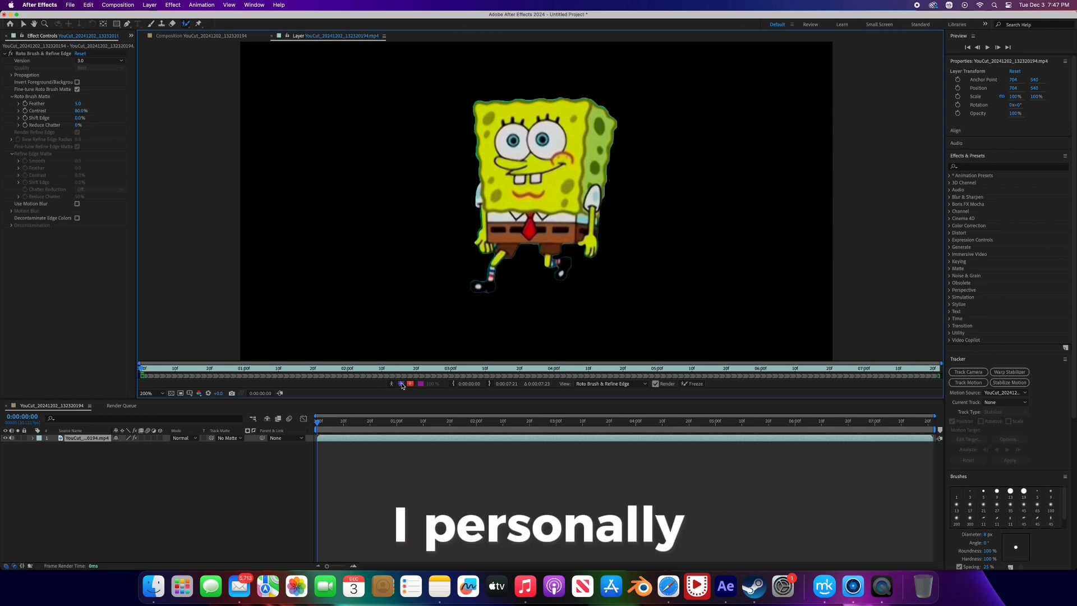
click(402, 385)
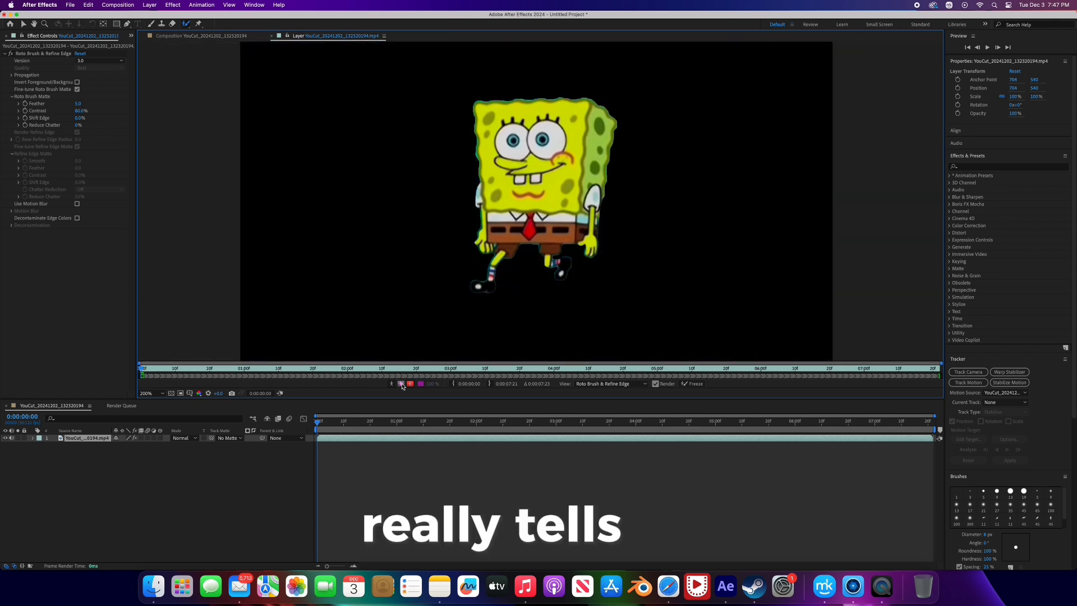
click(401, 385)
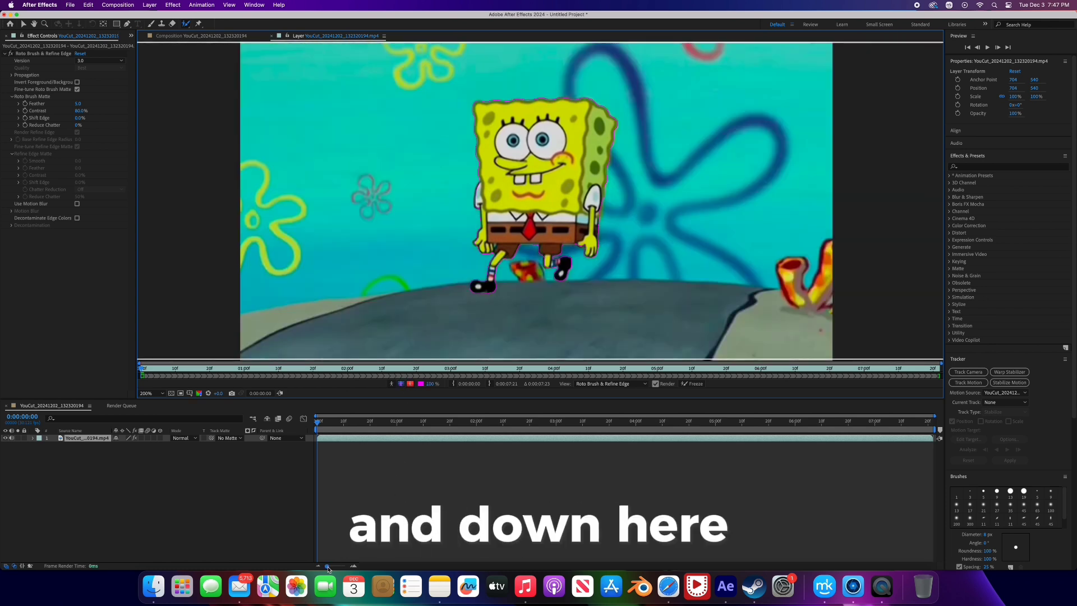
- Propagate the Roto Brush selection from the first frame to 0:00:00:15, turning on the red alpha overlay at 0:00:00:07
drag(327, 566, 345, 570)
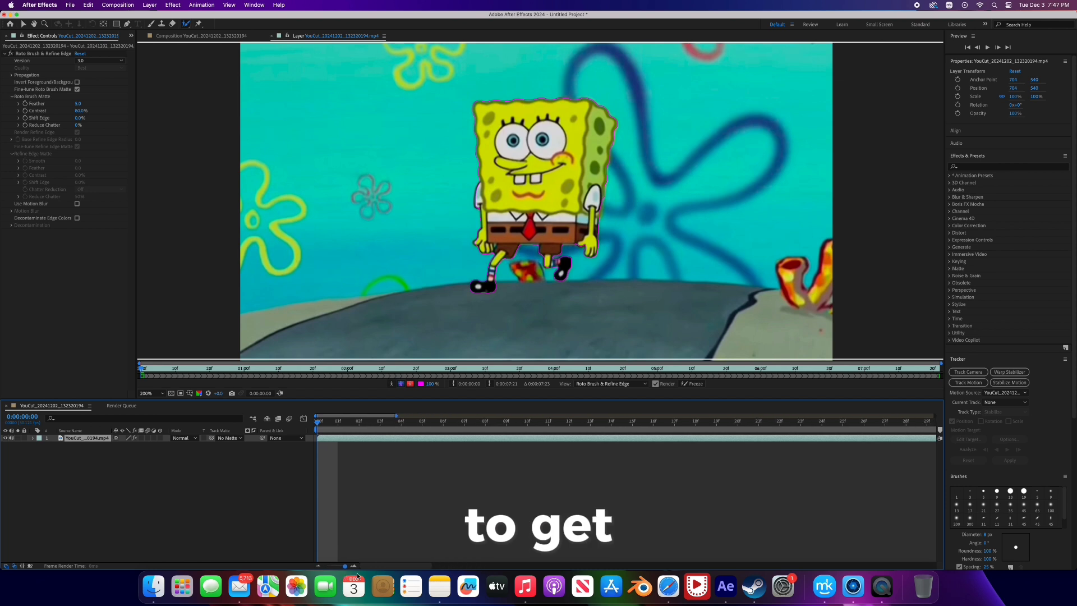
drag(319, 425, 407, 431)
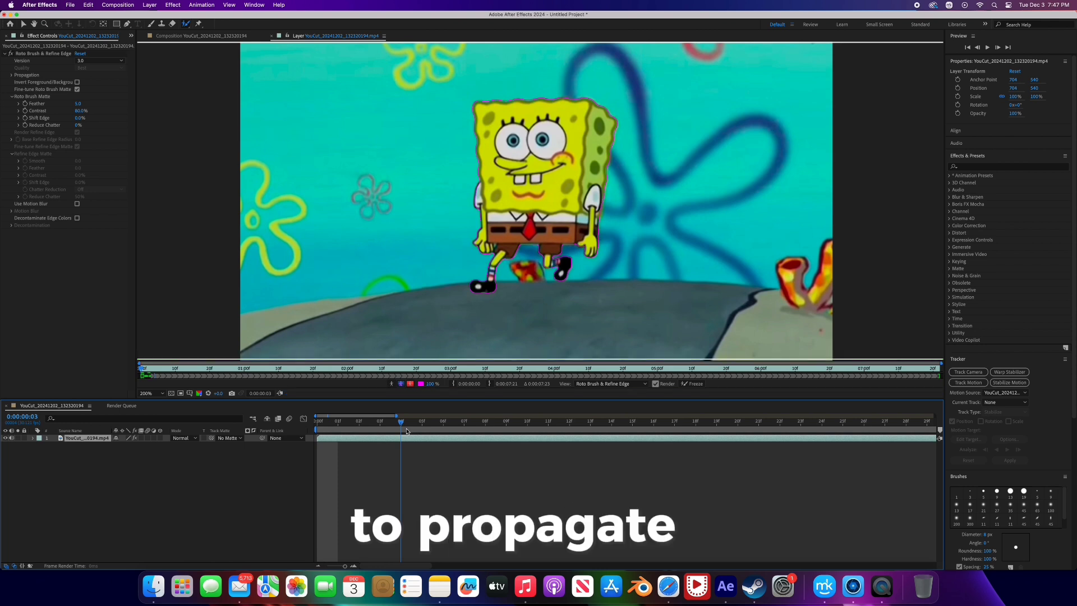
drag(387, 429, 487, 429)
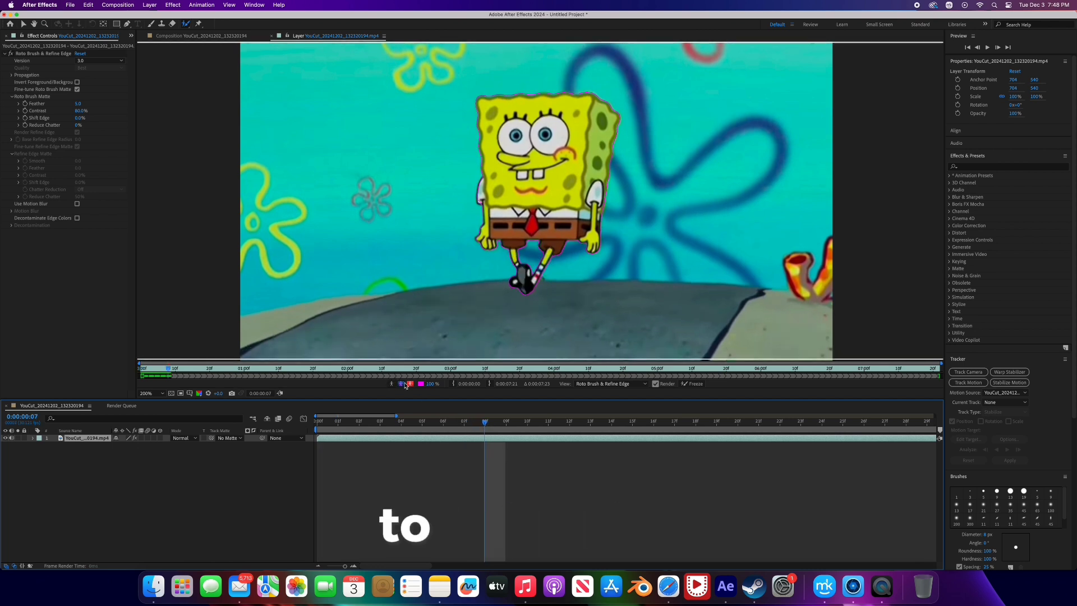
click(410, 384)
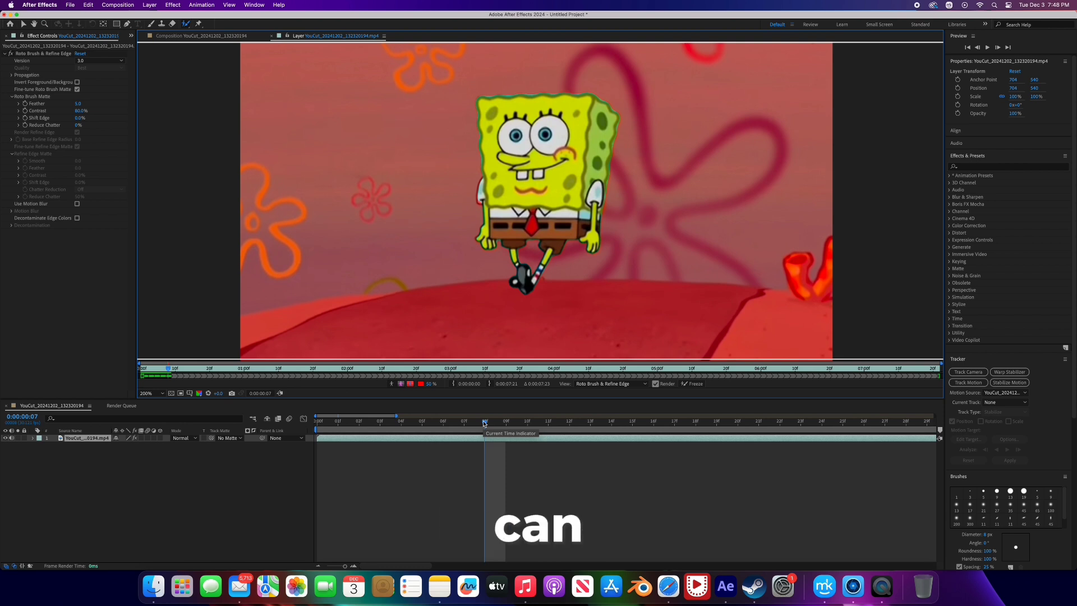
drag(485, 423, 632, 424)
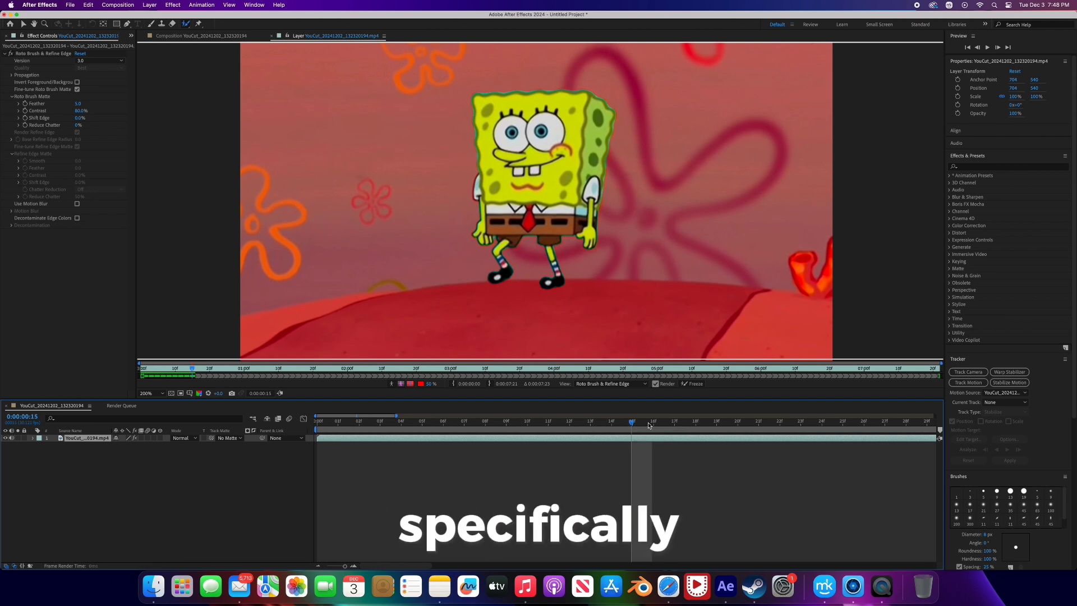
- Propagate the Roto Brush selection to 0:00:00:19 and add the missed part of SpongeBob's sleeve beside his body
click(671, 424)
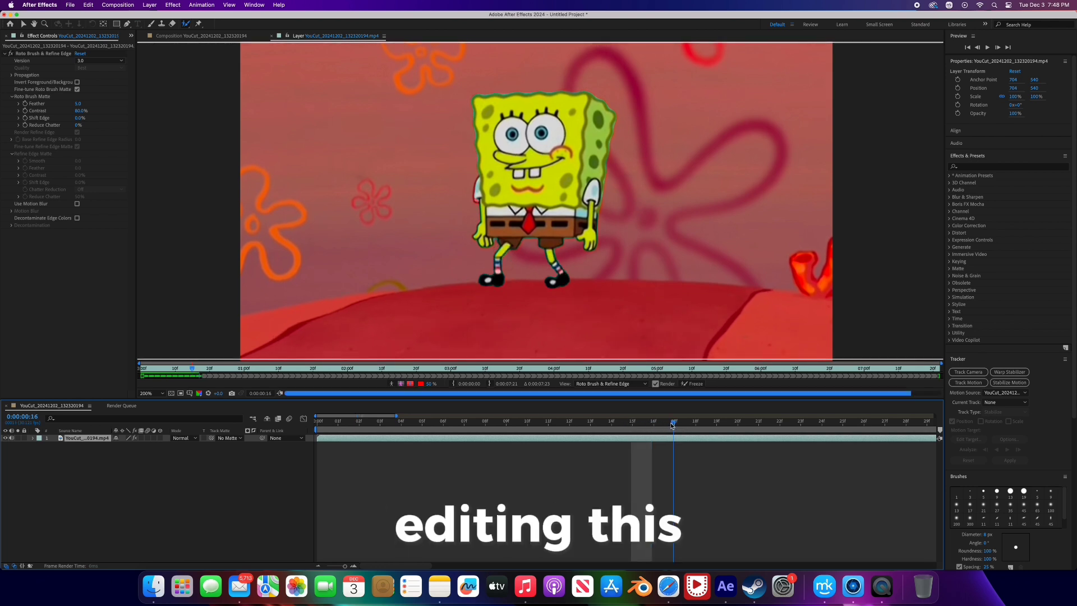
click(718, 424)
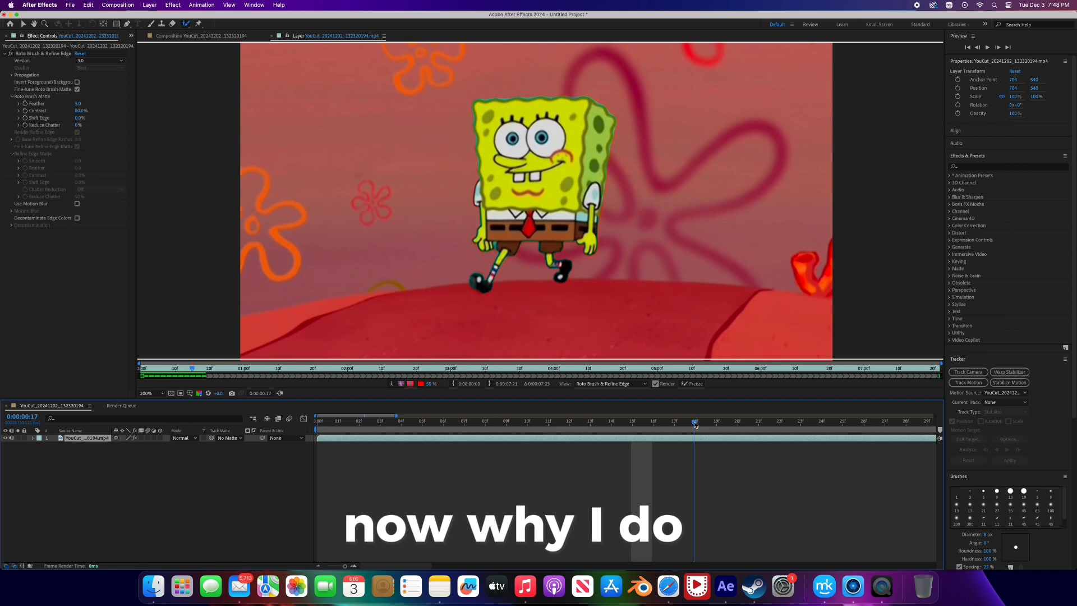
click(731, 424)
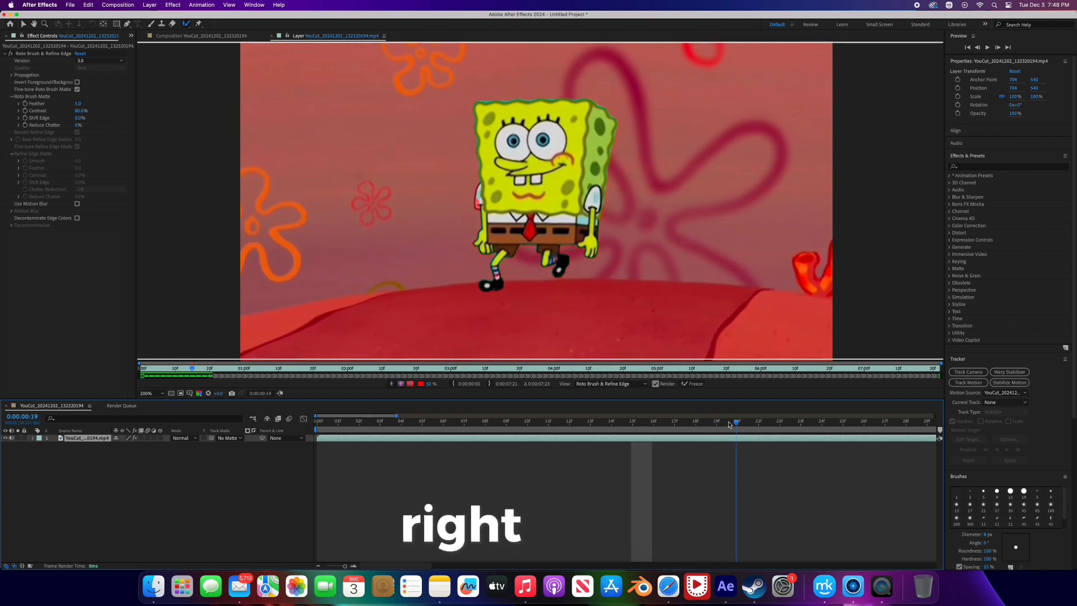
key(period)
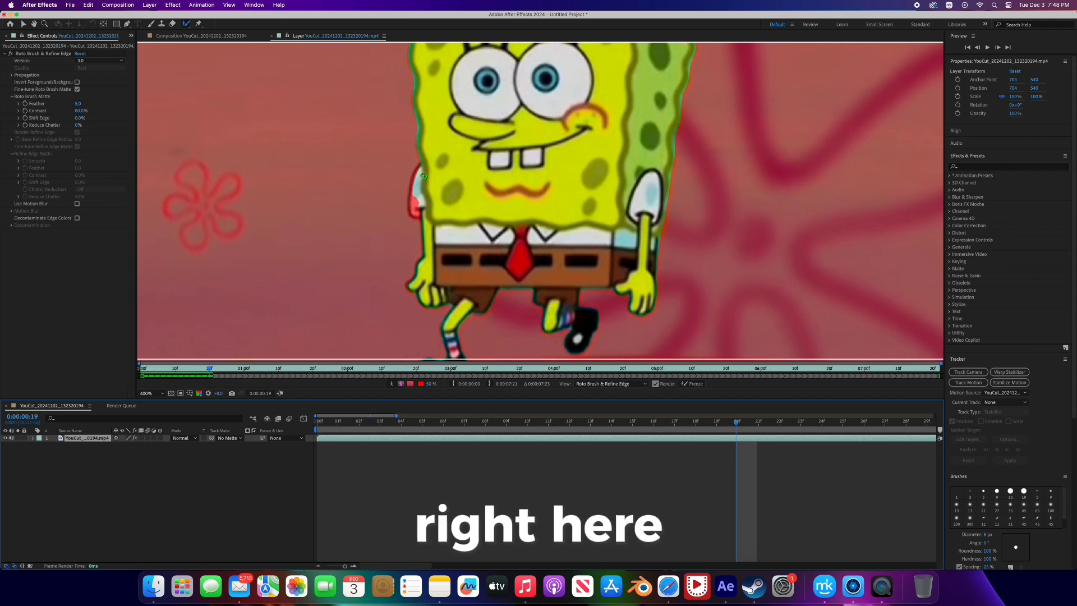
drag(424, 176, 419, 180)
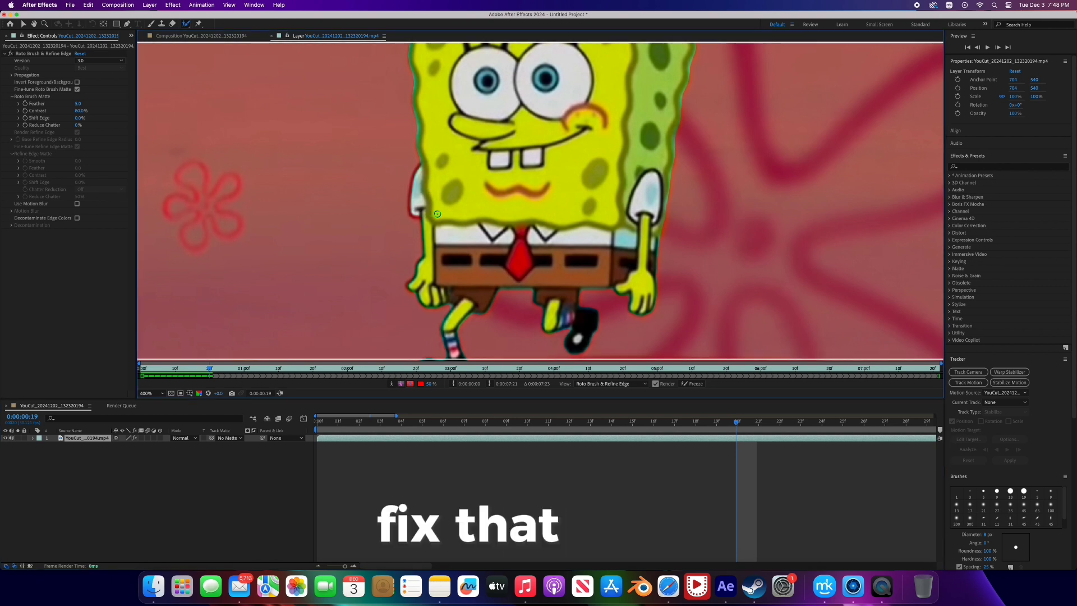
key(comma)
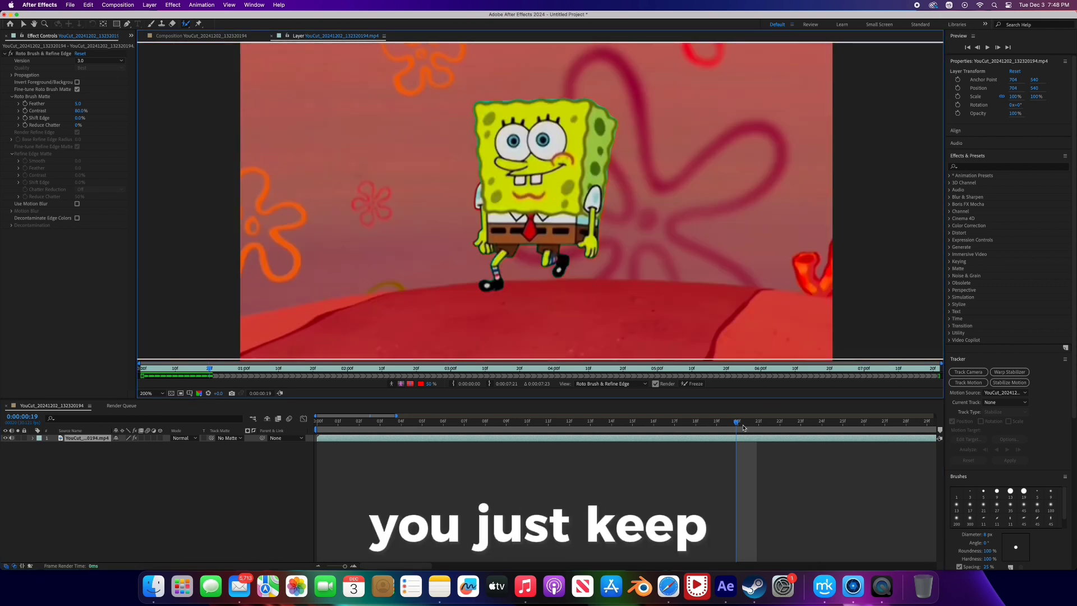
- Propagate the selection to 0:00:00:22 and paint the missed areas of SpongeBob's bent leg and sock into it
drag(736, 424, 771, 425)
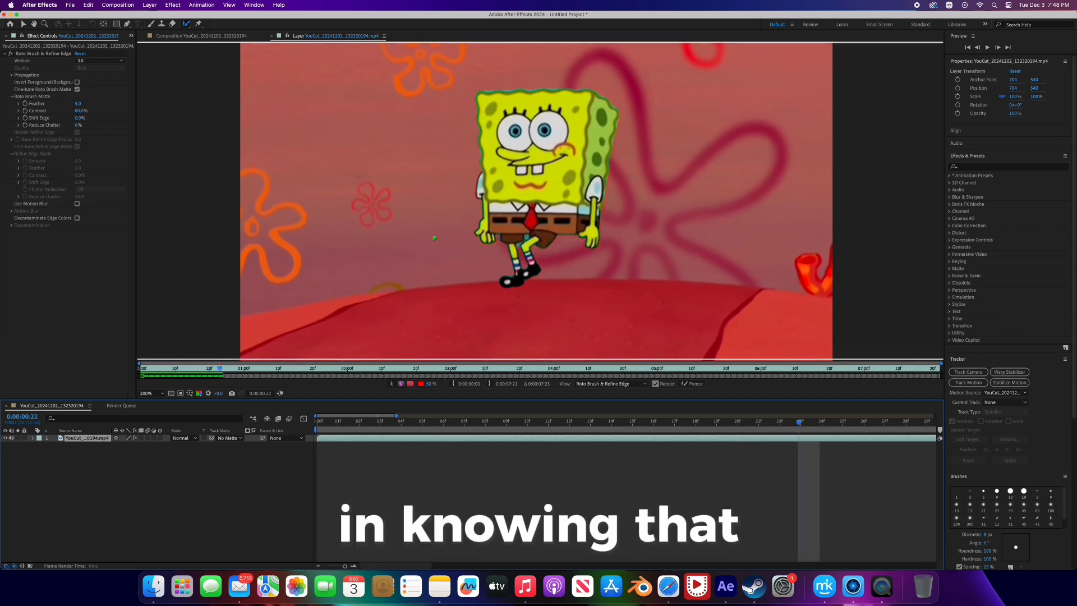
key(period)
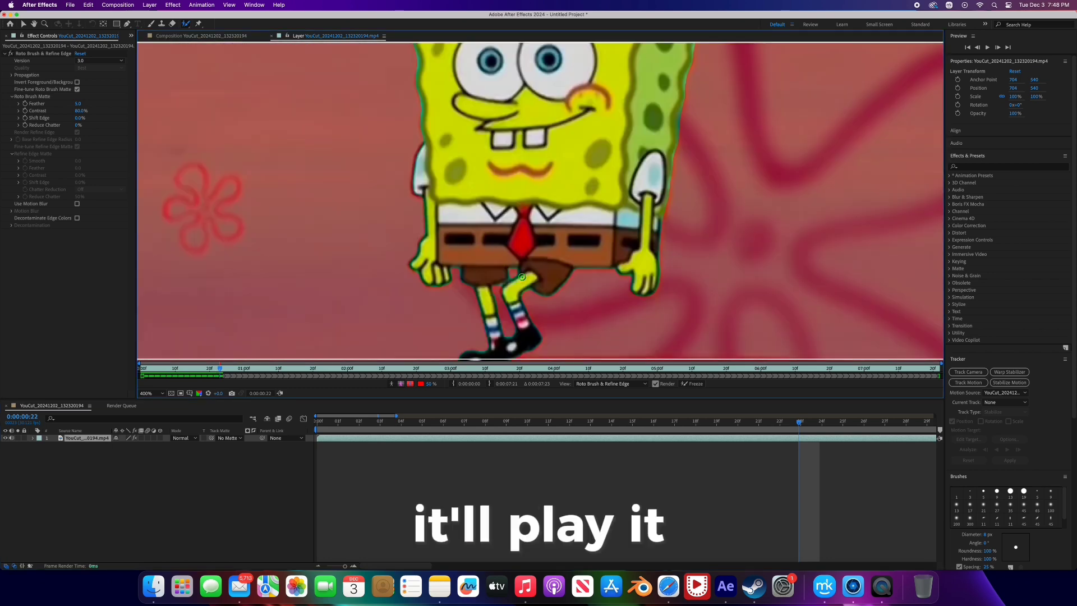
key(comma)
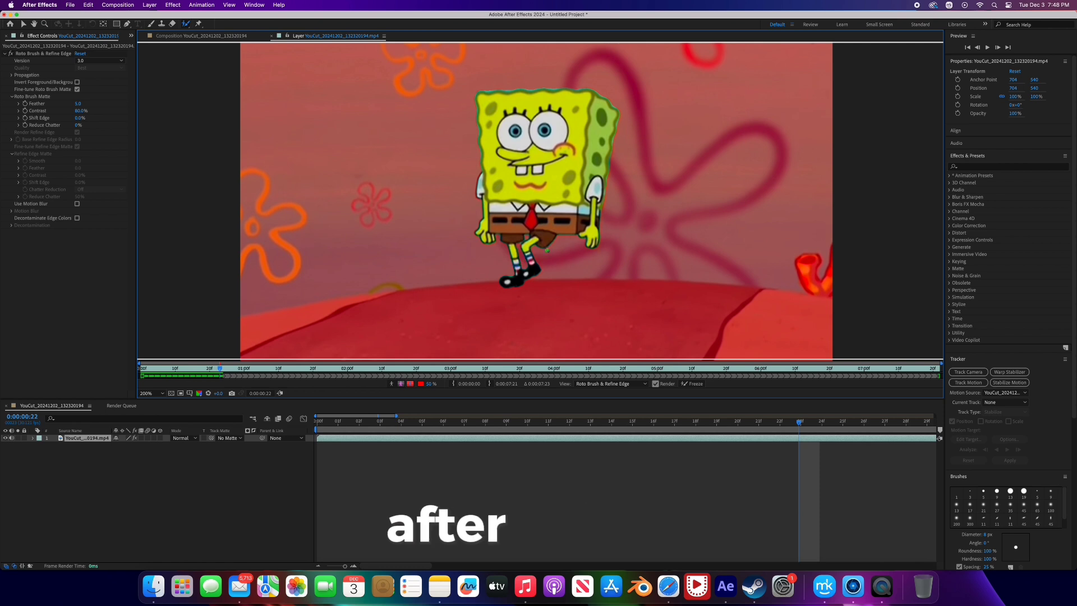
key(period)
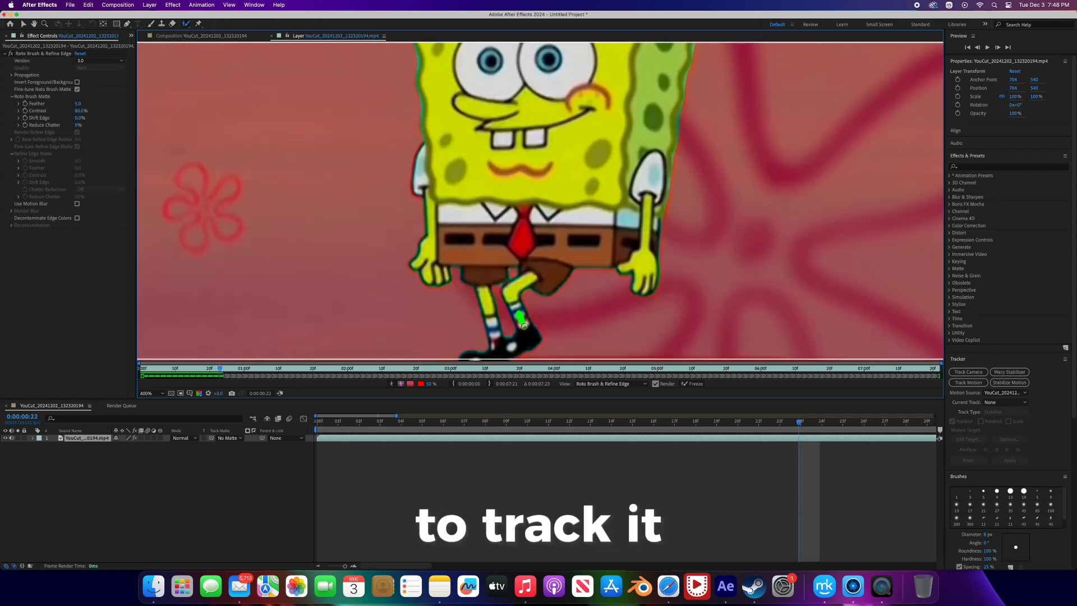
drag(523, 325, 525, 328)
key(comma)
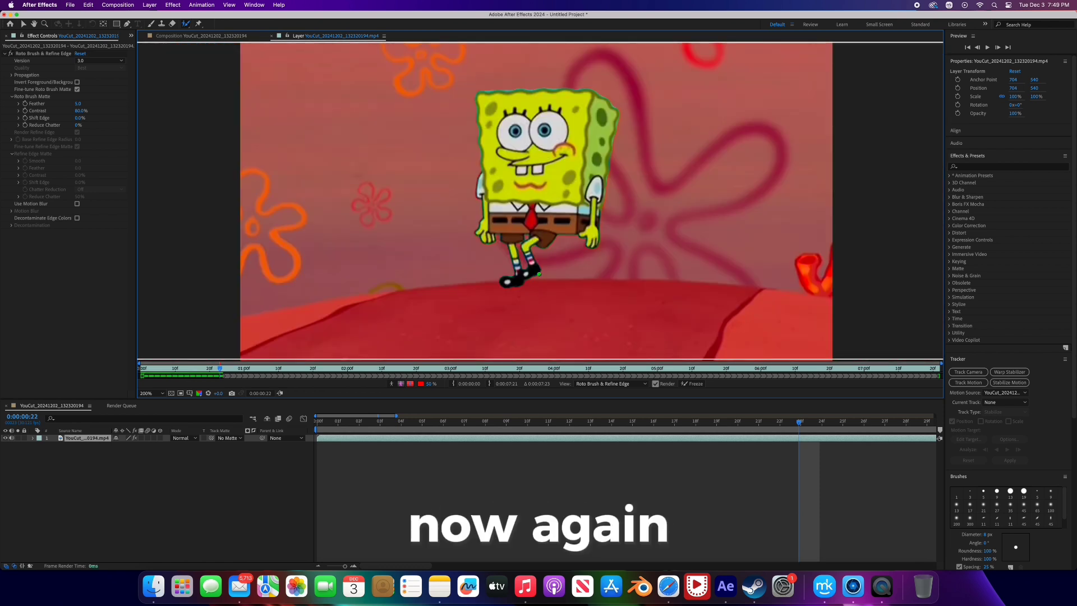
- Propagate the selection through 0:00:02:16 and check SpongeBob's outline up close at 0:00:02:12
drag(800, 424, 867, 430)
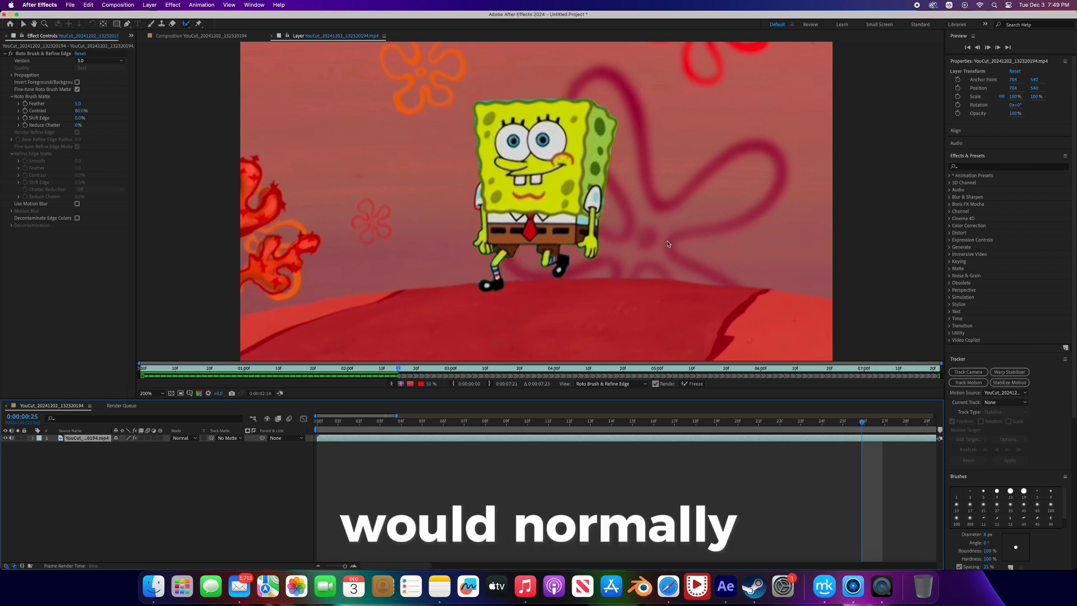
key(space)
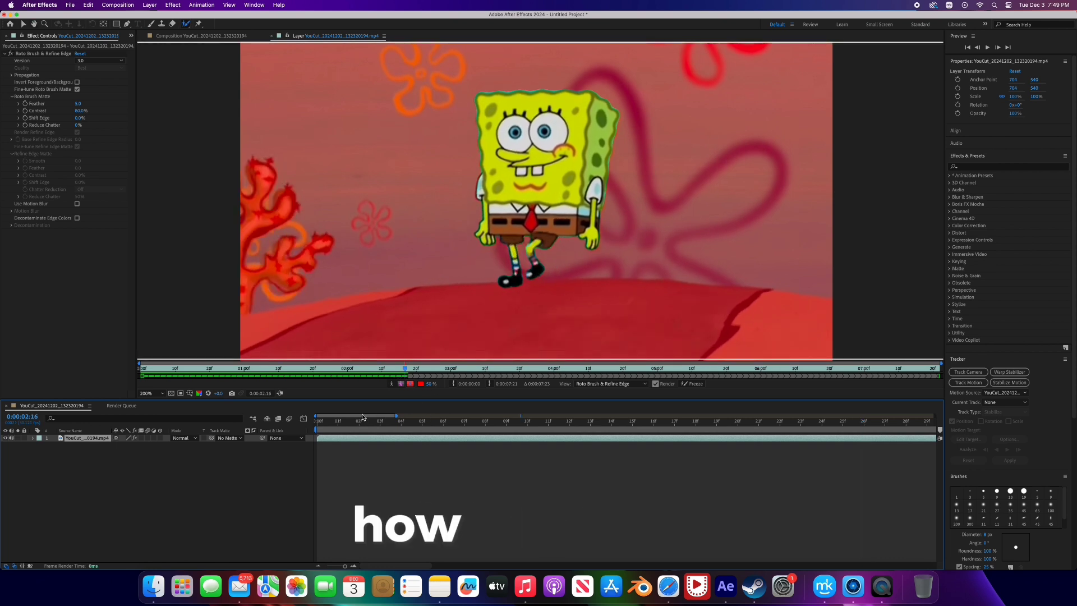
drag(362, 418, 490, 429)
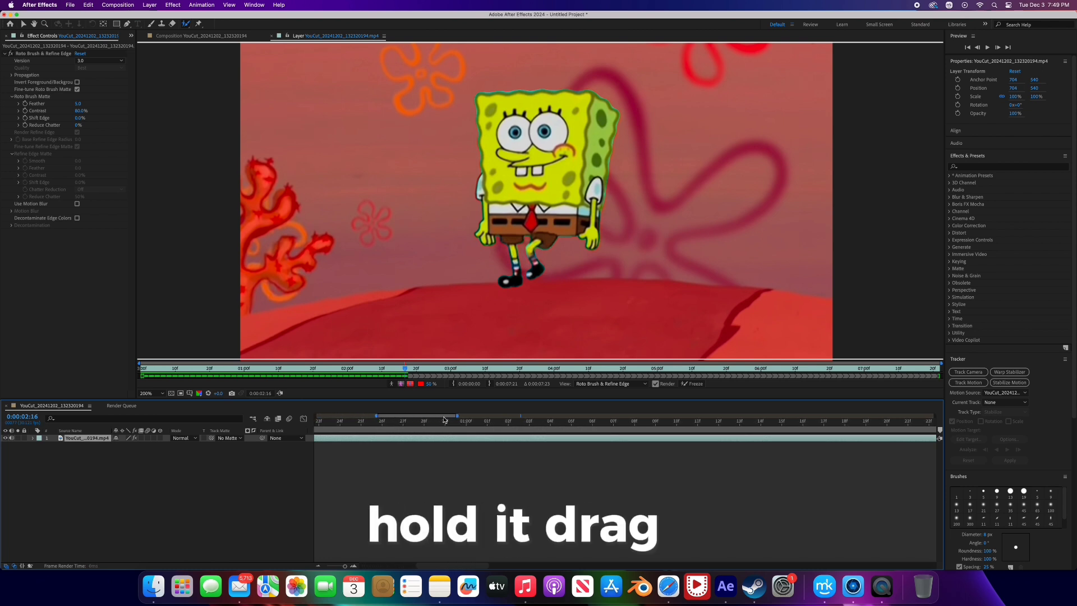
drag(444, 419, 477, 444)
key(period)
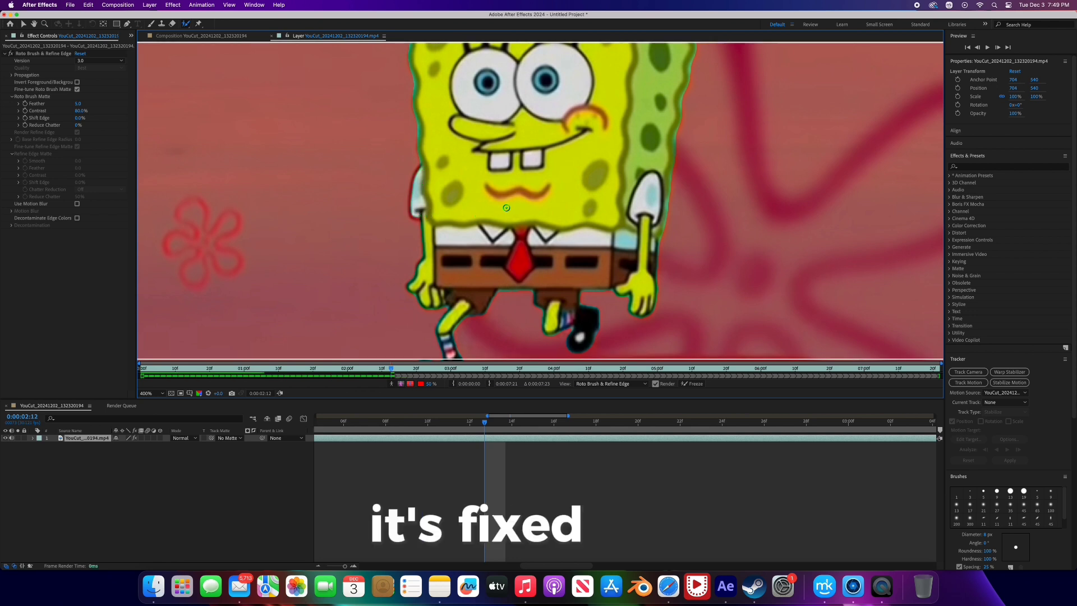
key(comma)
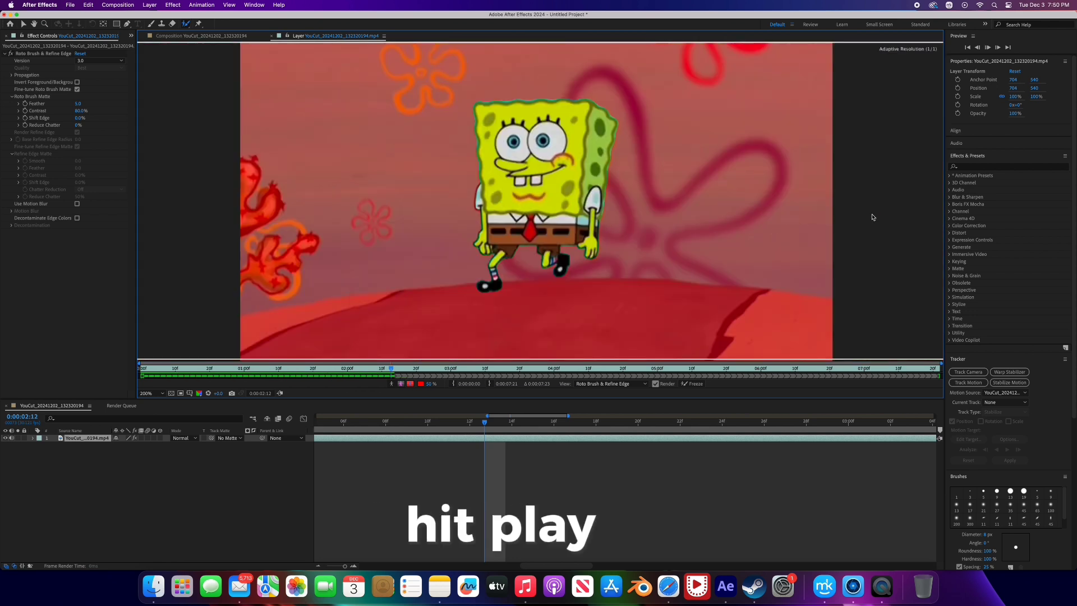
- Continue propagating the selection to 0:00:03:09, and go back to the frame at 0:00:03:06
key(space)
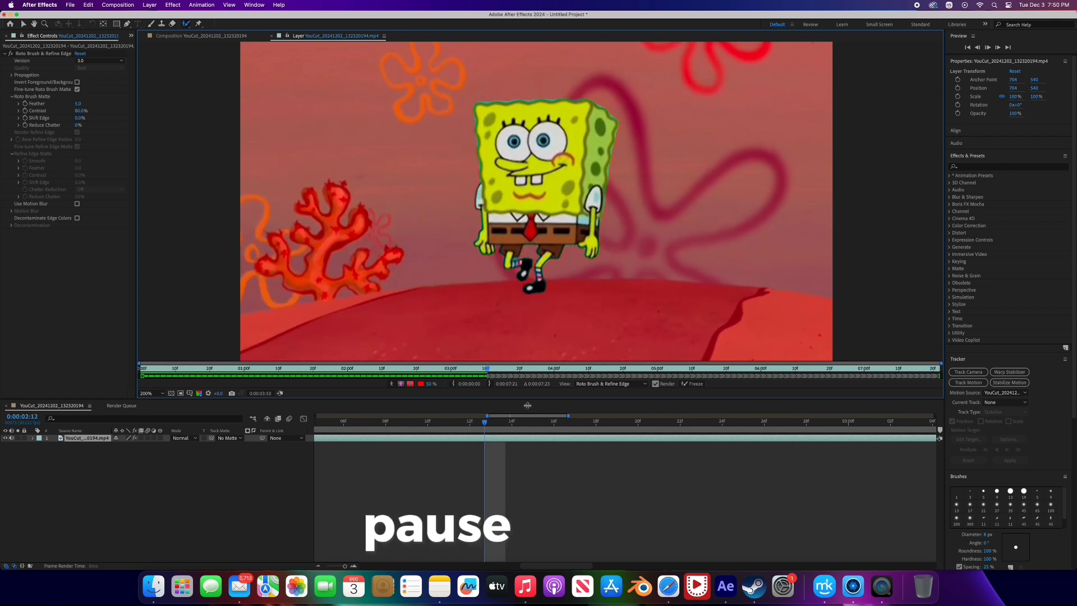
key(space)
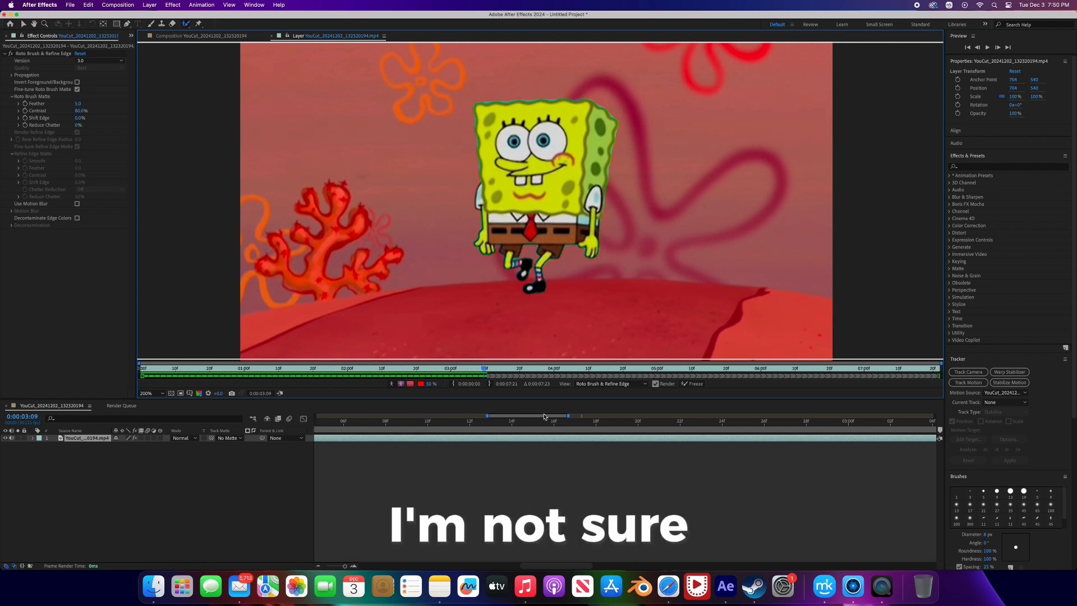
scroll(673, 417, right, 5)
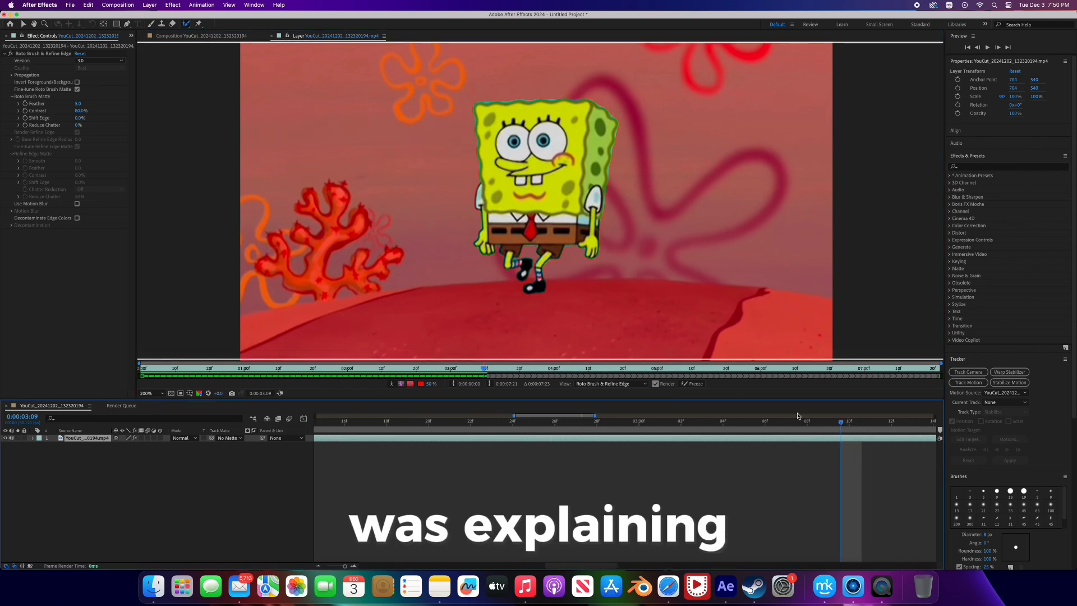
drag(834, 424, 770, 433)
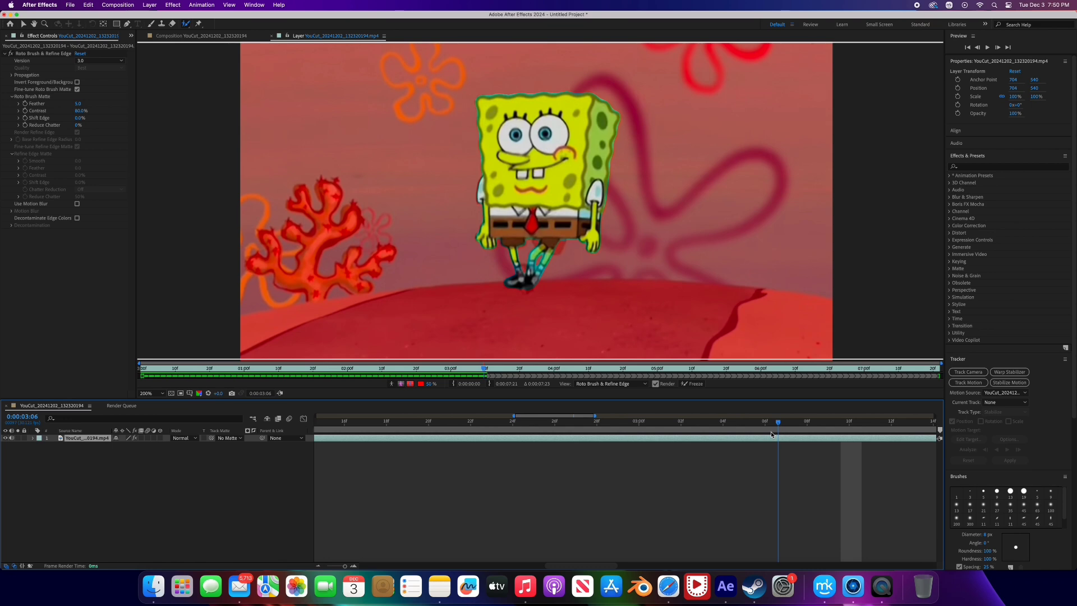
- Examine the cutout around SpongeBob's legs at 0:00:03:06 by comparing the alpha boundary, alpha and alpha overlay views
click(402, 384)
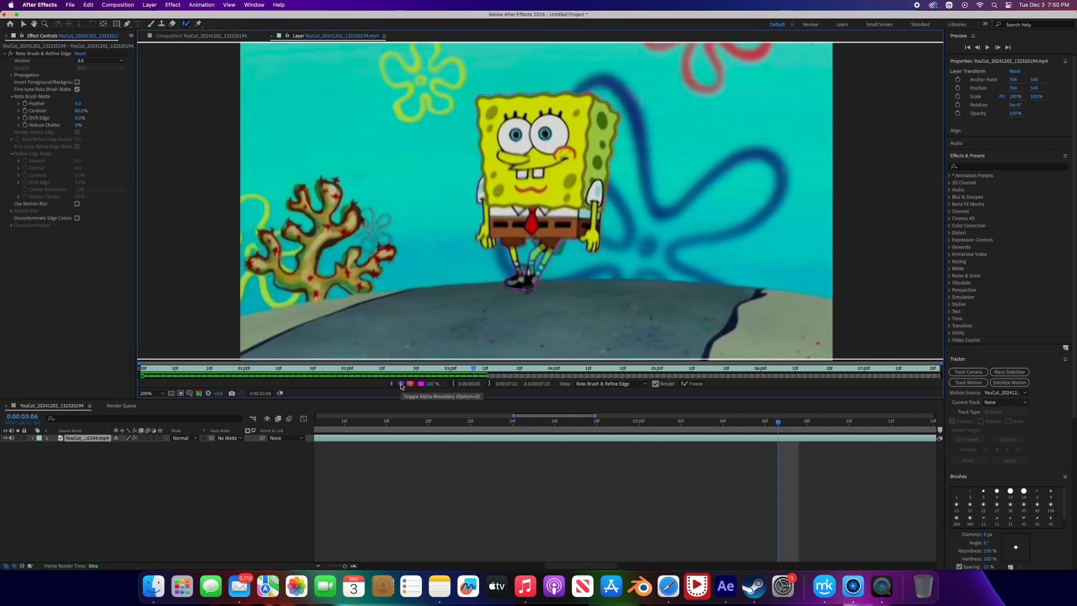
click(402, 385)
click(401, 385)
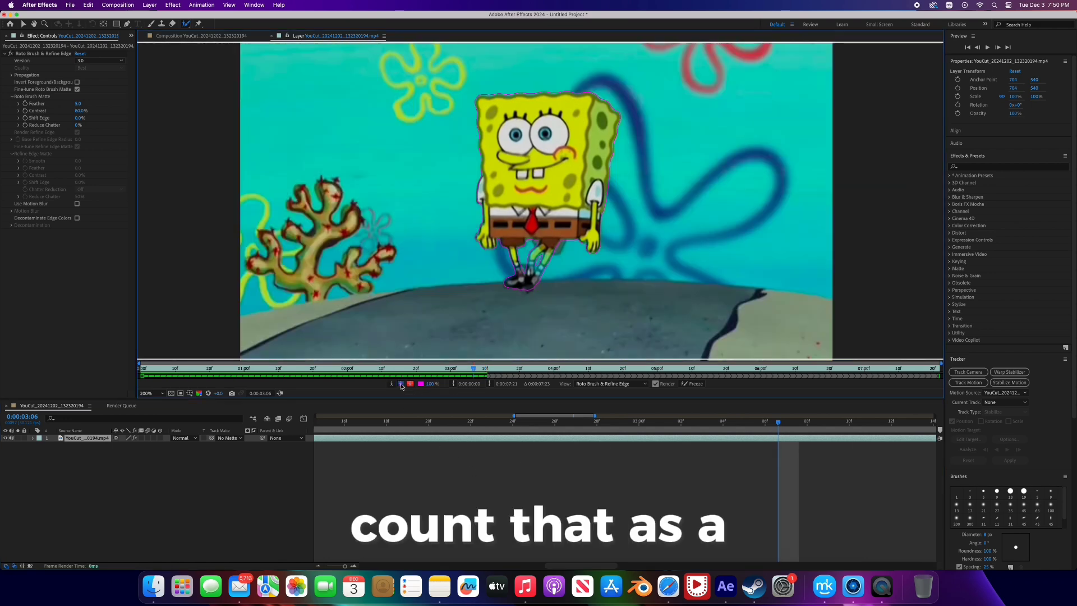
click(410, 385)
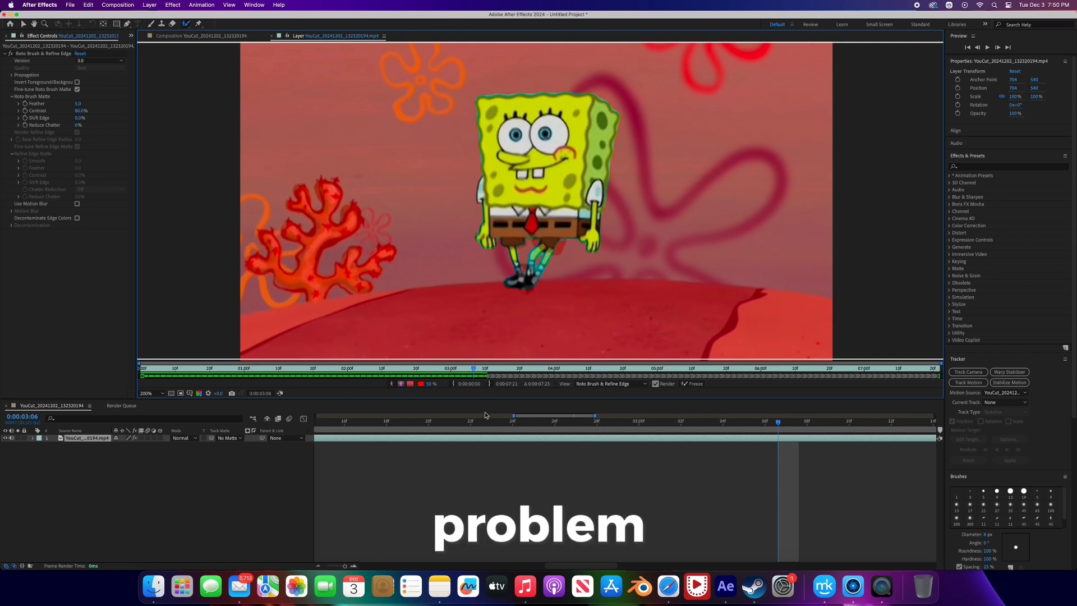
click(409, 383)
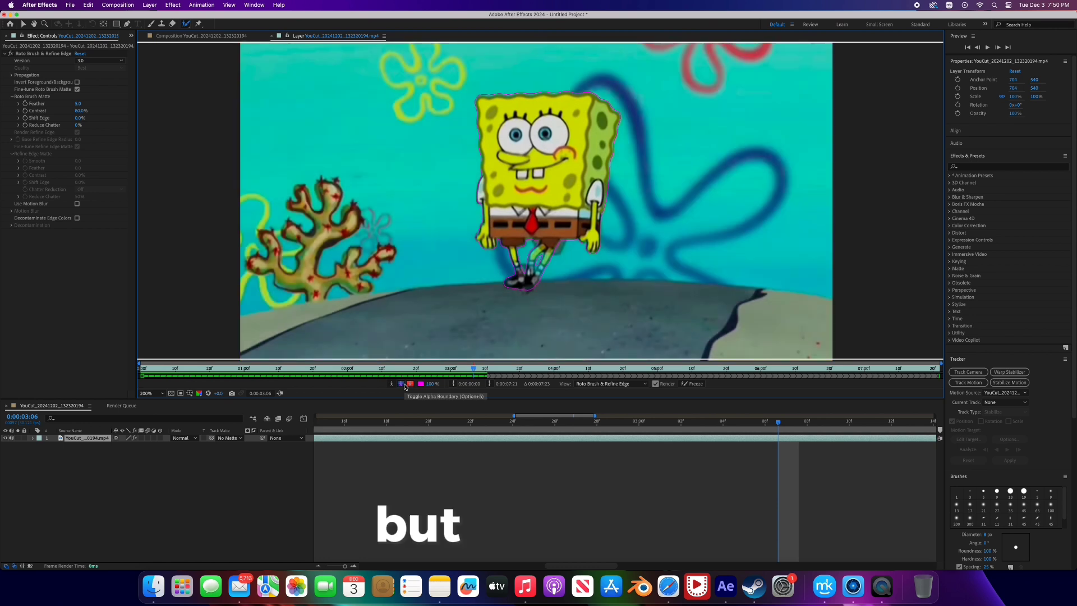
click(401, 383)
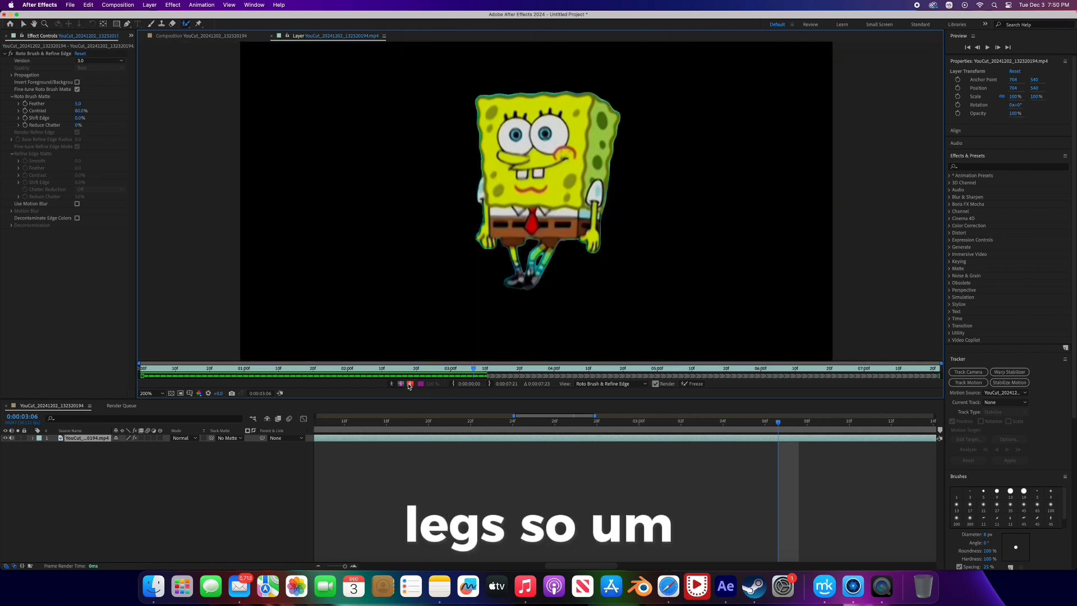
click(409, 383)
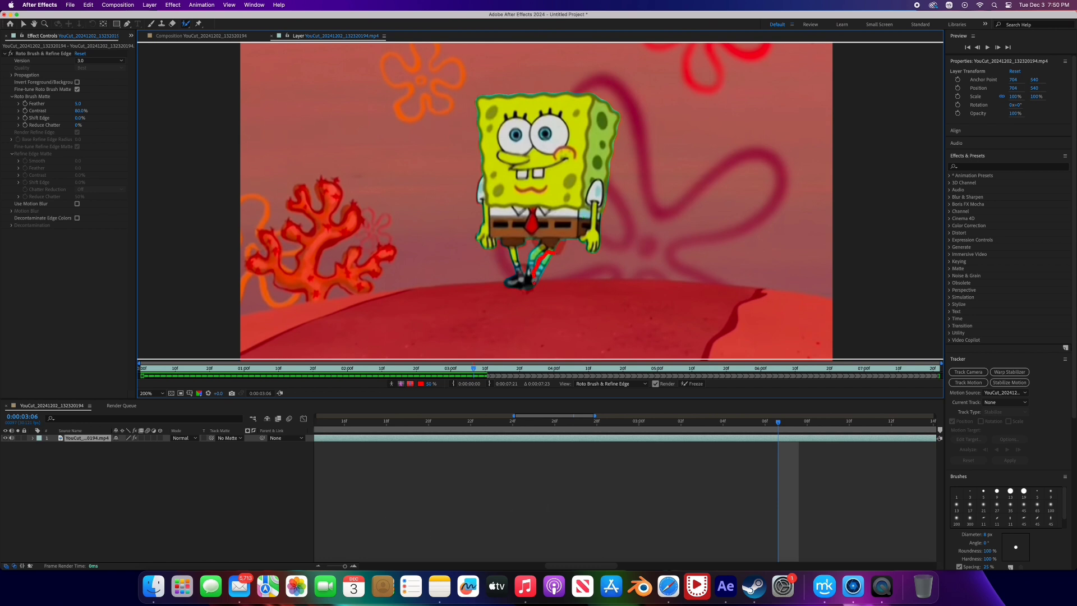
- Correct the Roto Brush selection along SpongeBob's crossed legs and shoes on the frames at 0:00:03:06 and 0:00:03:07
drag(545, 253, 534, 287)
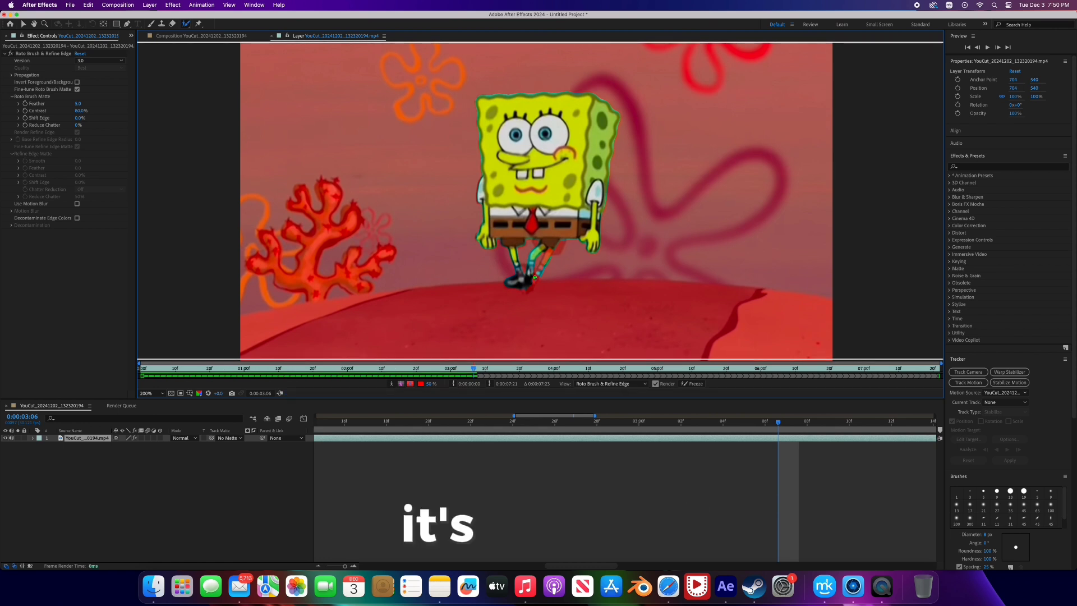
drag(523, 292, 550, 257)
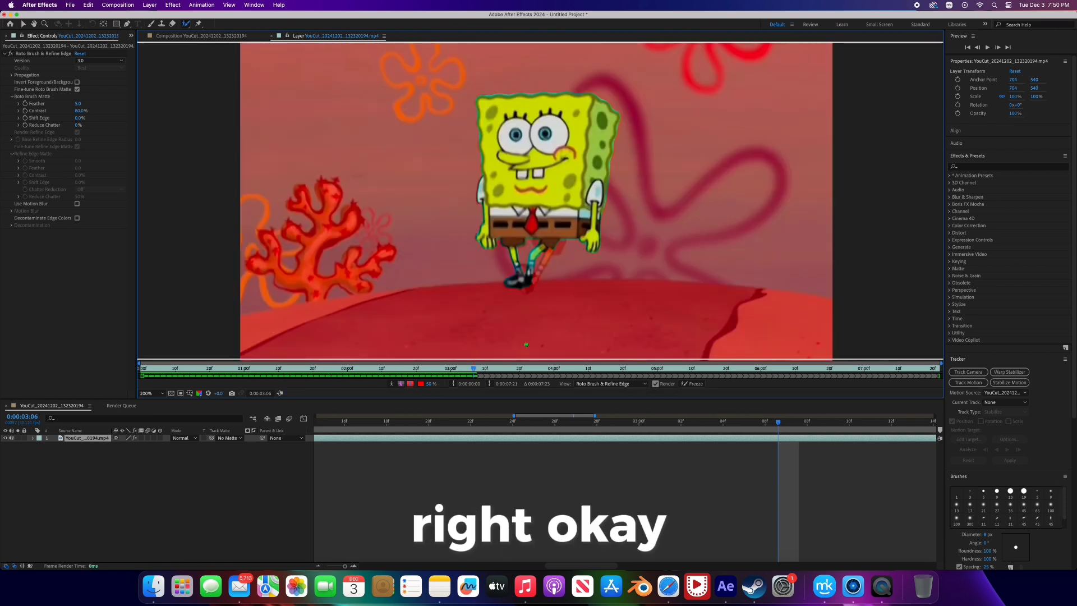
click(767, 422)
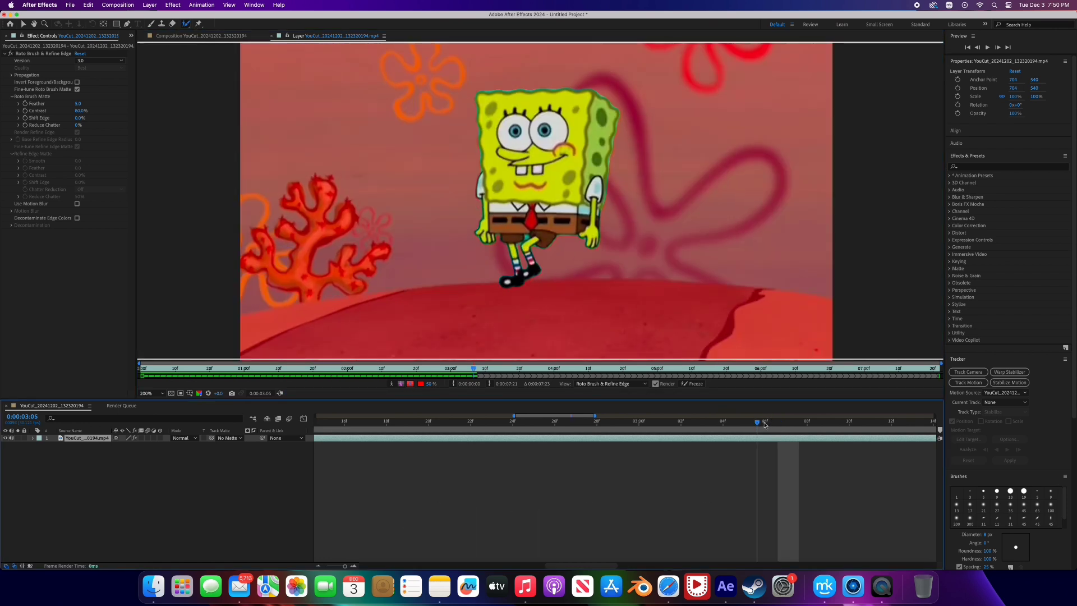
click(774, 425)
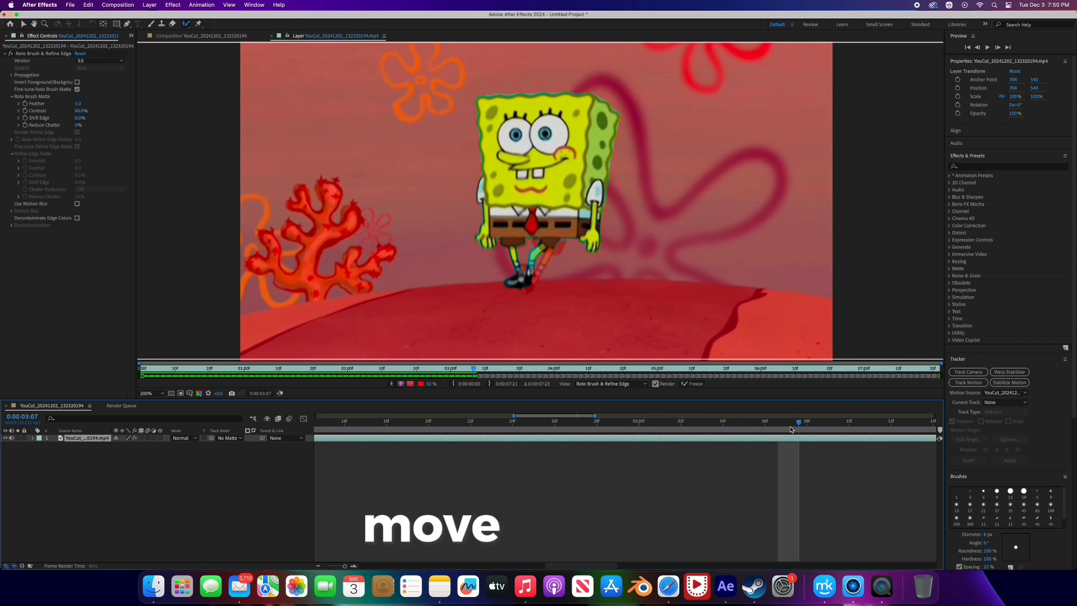
drag(548, 252, 531, 278)
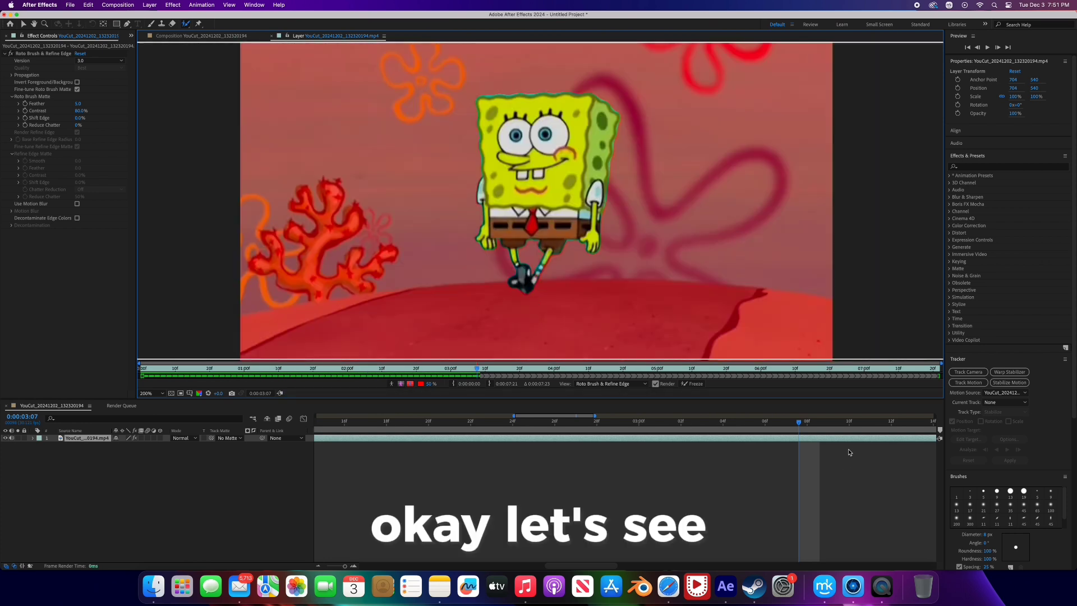
- Propagate the selection from 0:00:03:07 through the rest of the clip and play it back, stopping at 0:00:05:02
drag(799, 424, 864, 441)
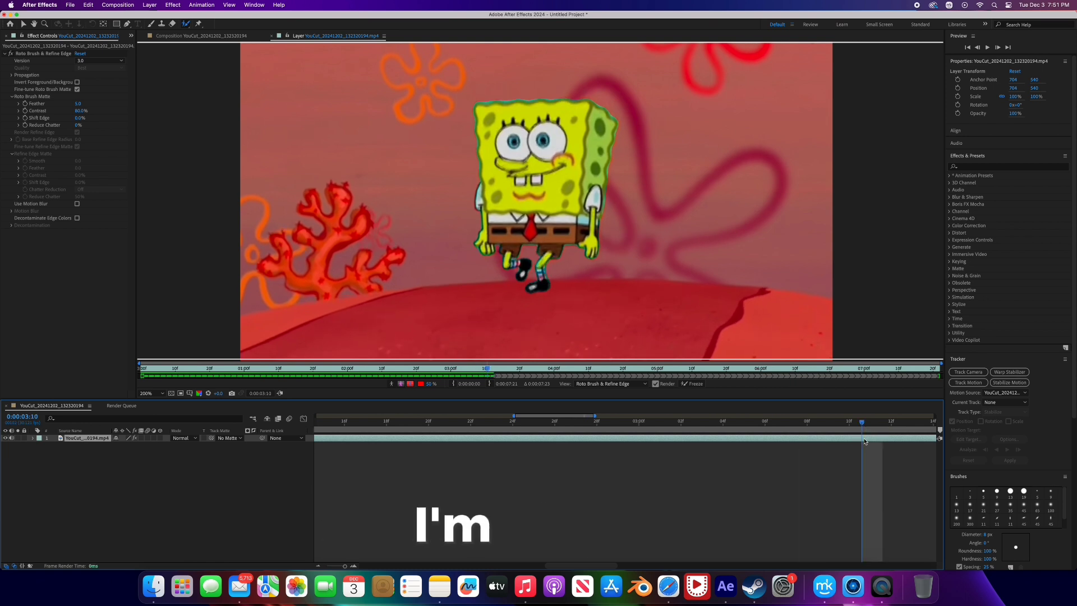
key(space)
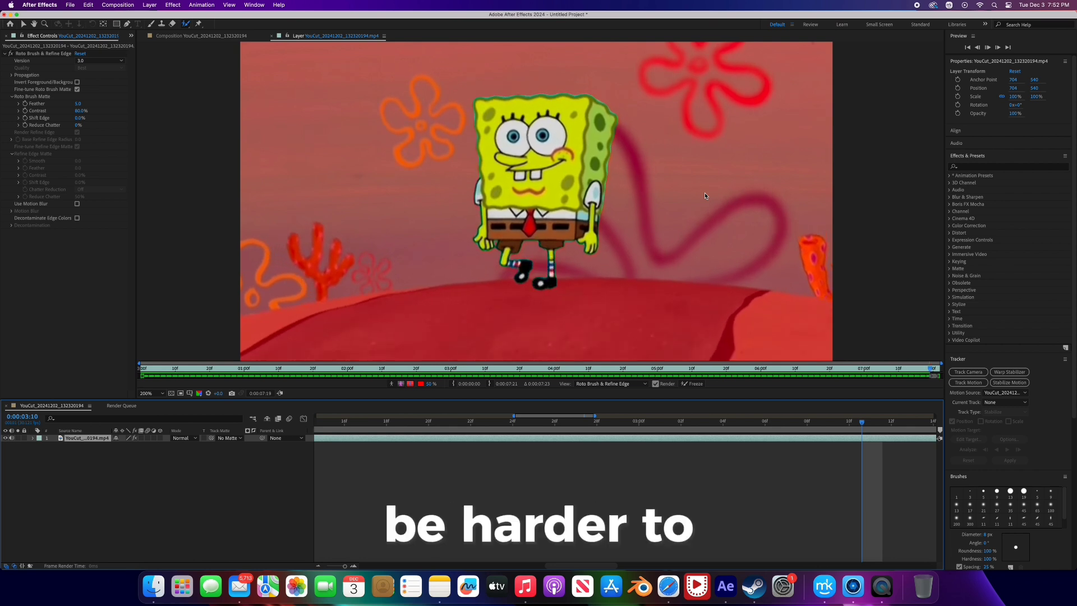
key(space)
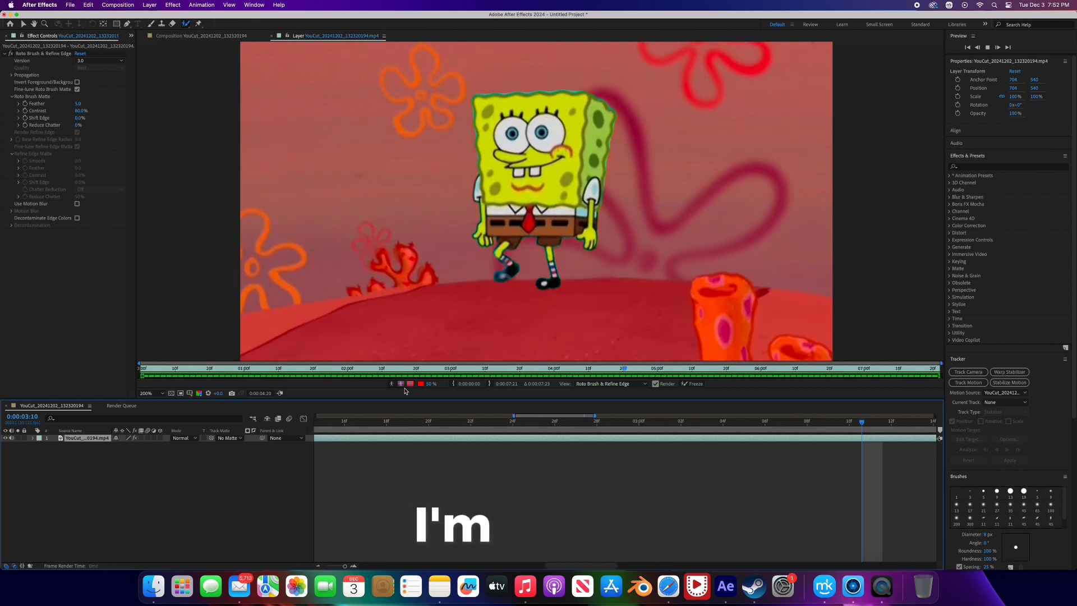
key(space)
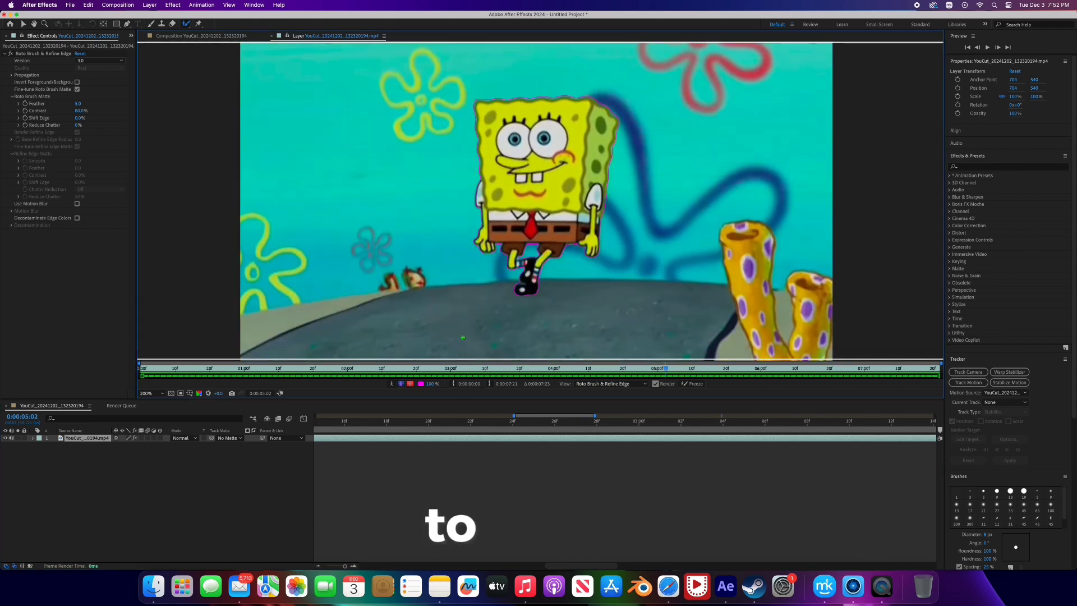
- Play back the Roto Brush cutout on black without its background to check the remaining frames
click(400, 384)
key(space)
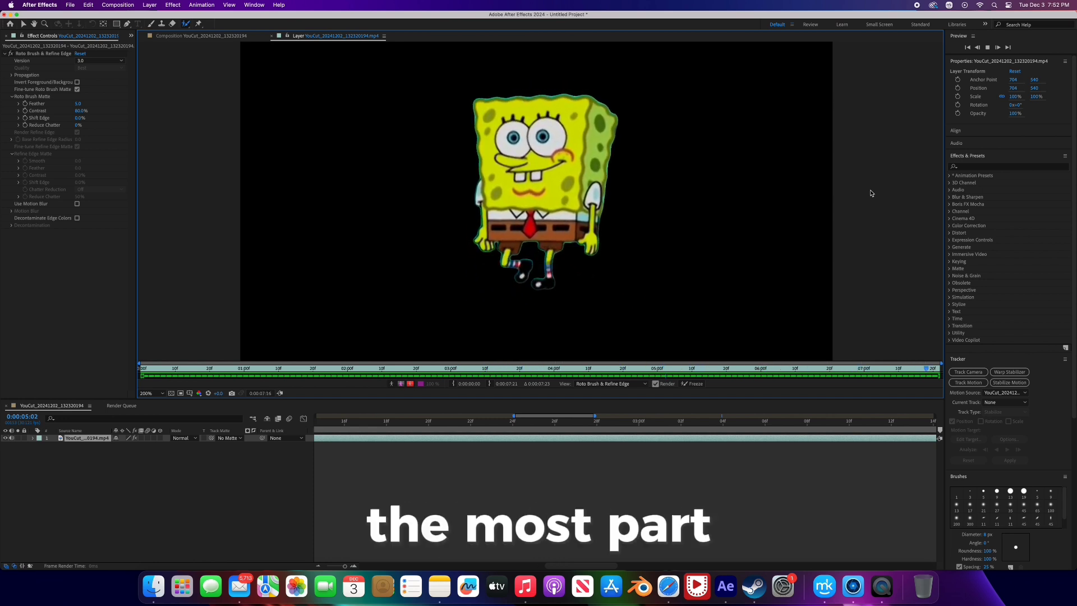
key(space)
- Freeze the Roto Brush propagation and return to the YouCut_20241202_132320194 composition view
key(comma)
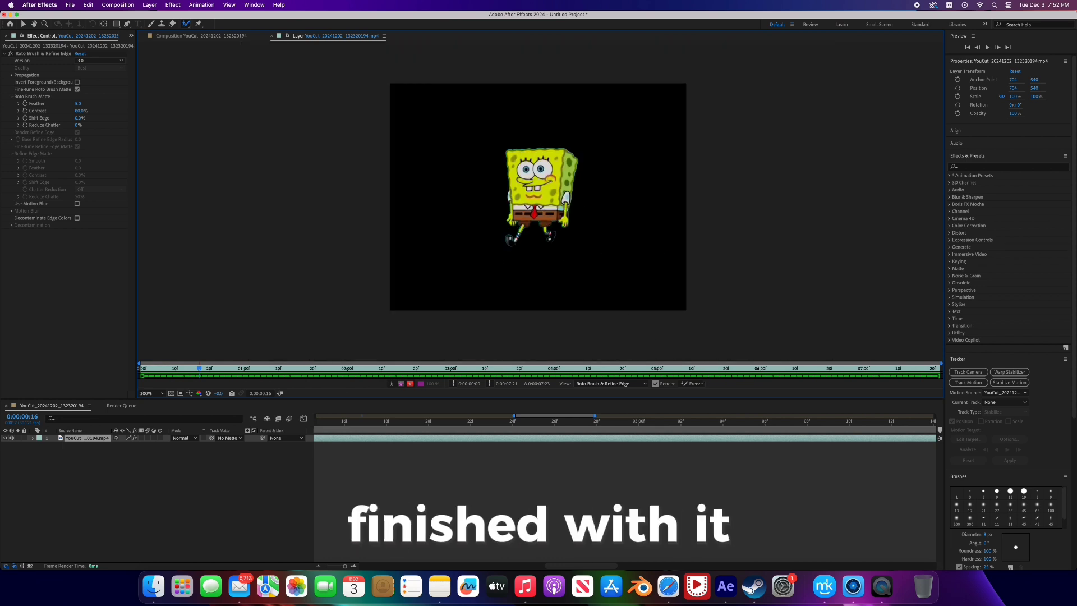
click(694, 386)
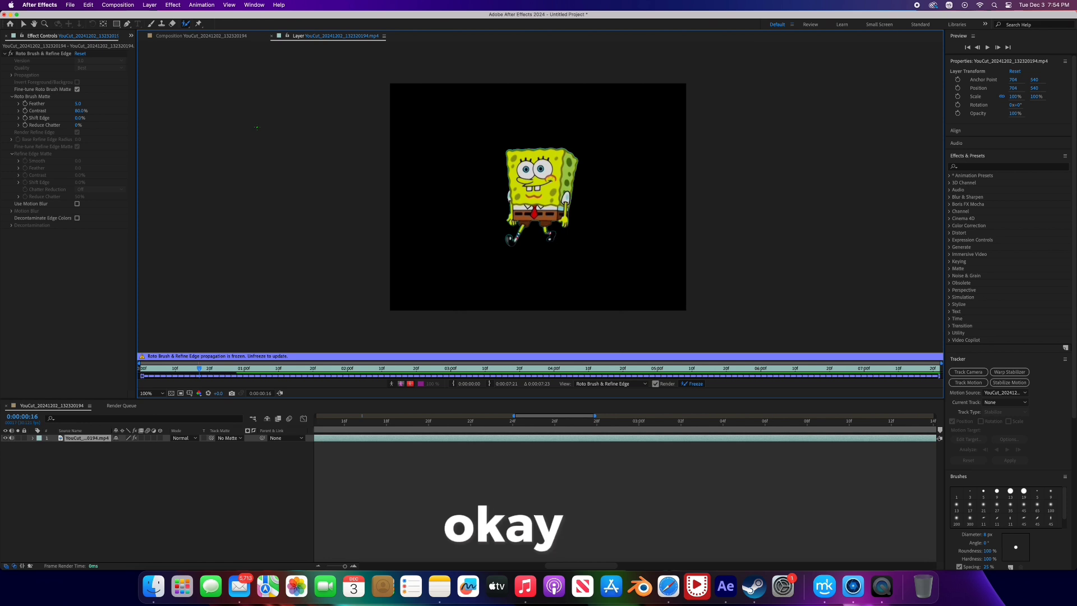
click(206, 37)
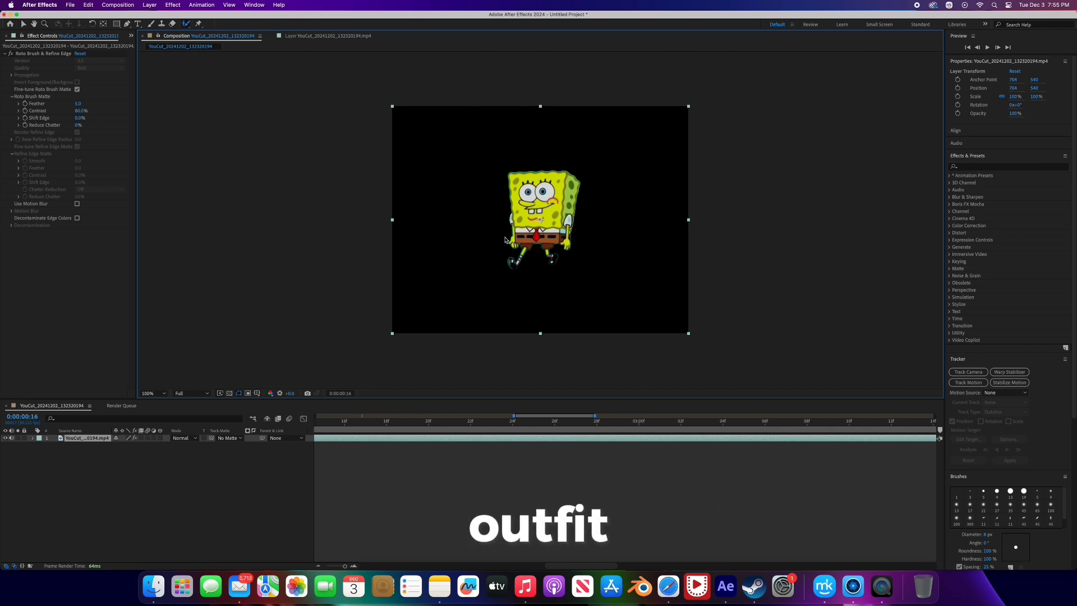
- Import 3 Green.png from the Desktop with Create Composition enabled
click(70, 5)
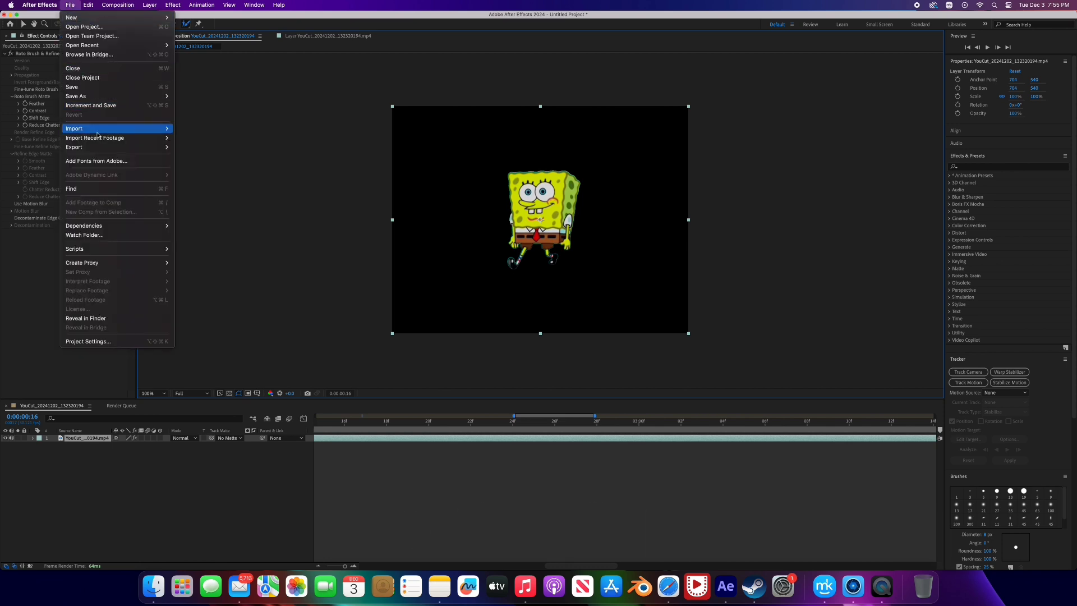
mouse_move(129, 129)
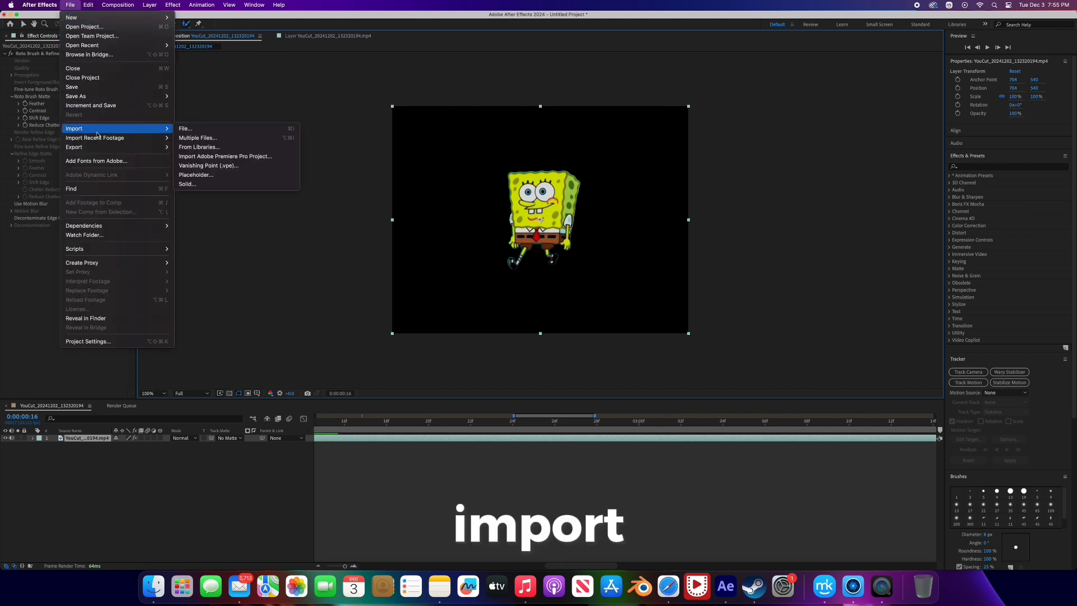
click(185, 129)
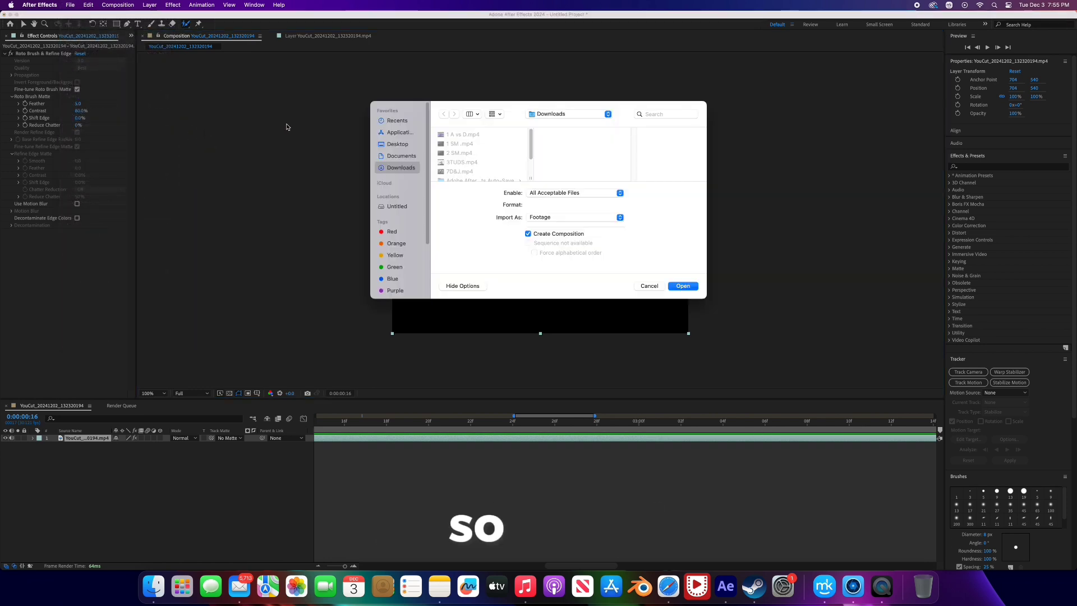
click(399, 144)
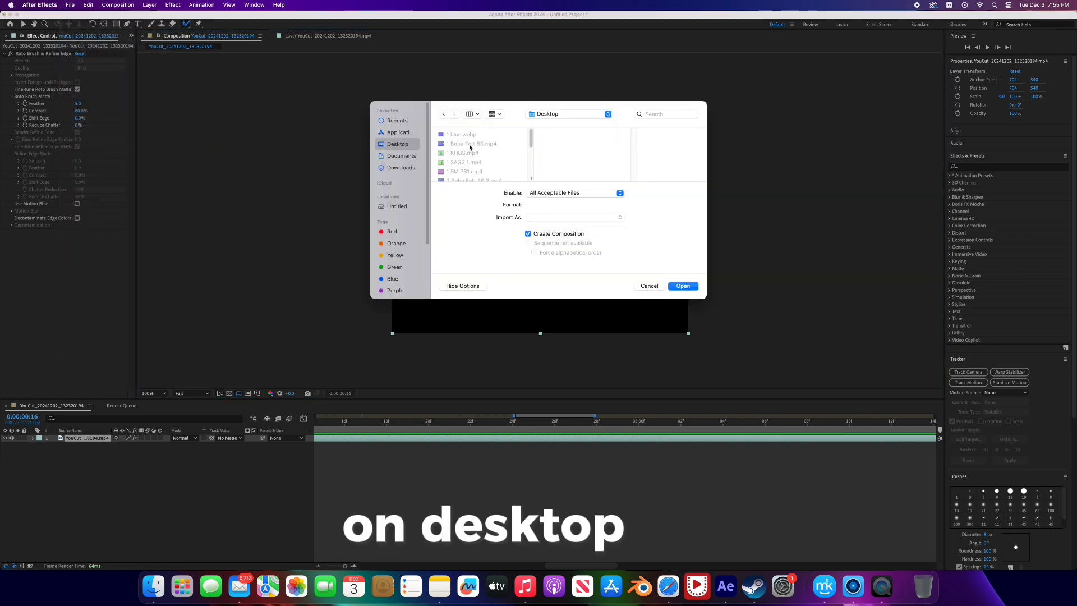
scroll(476, 150, down, 2)
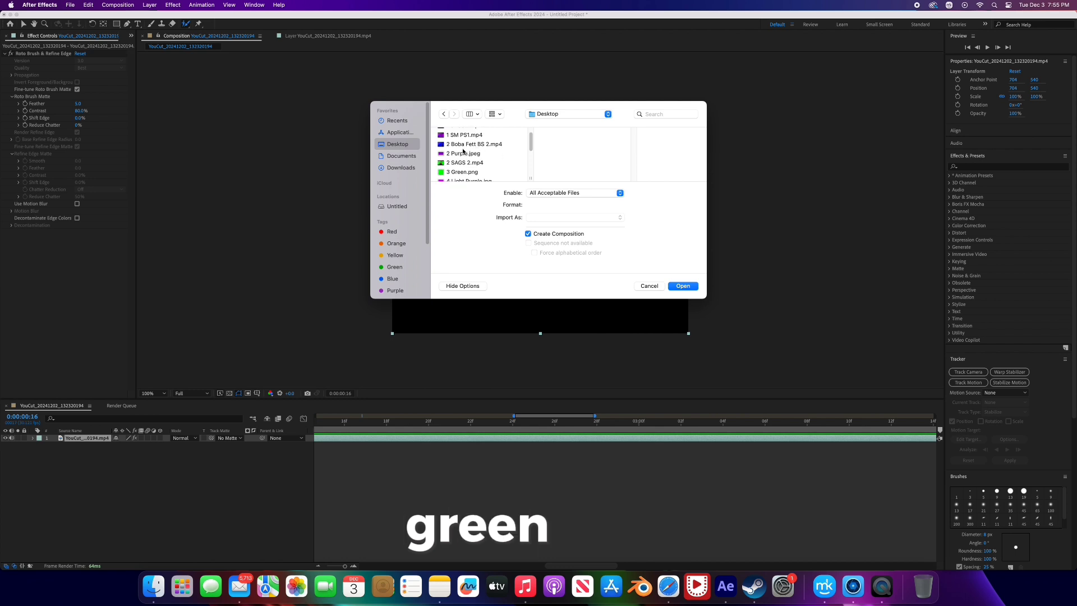
click(467, 168)
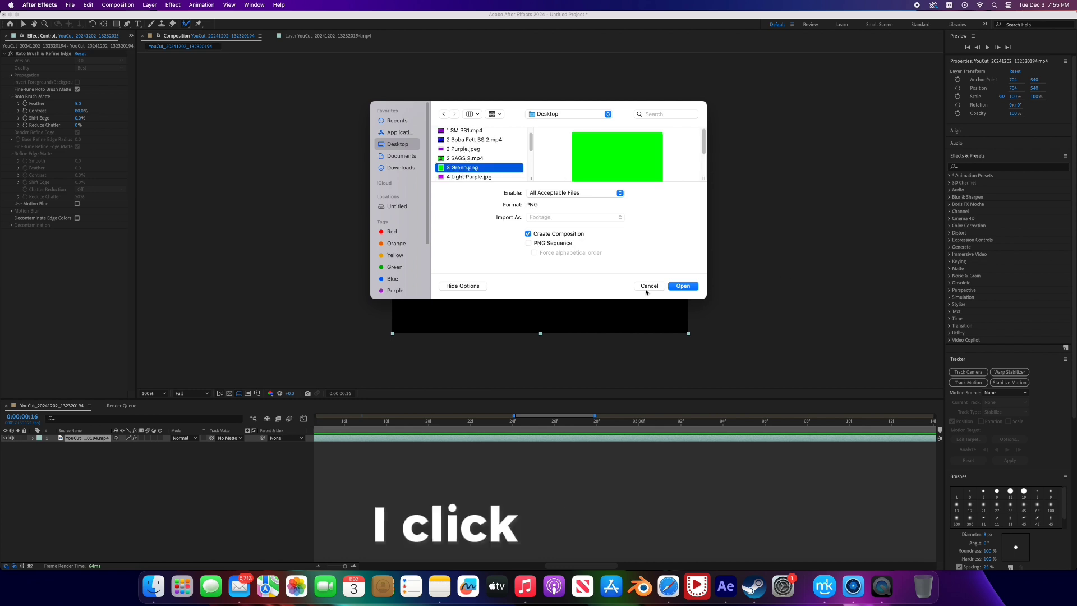
click(689, 289)
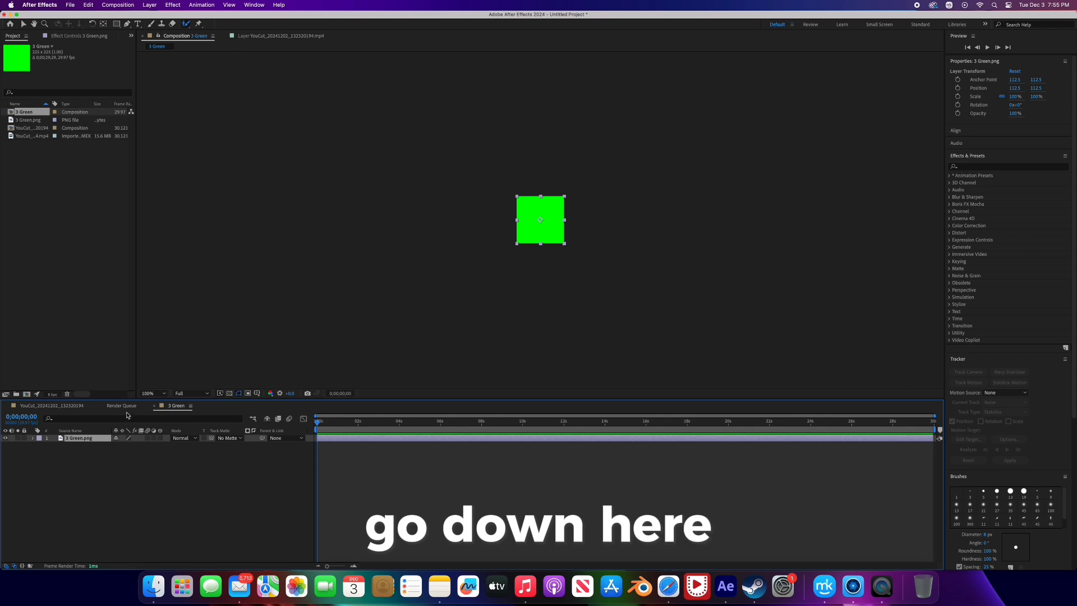
- Add 3 Green.png beneath the video layer in the SpongeBob composition and scale it to about 912% by 660% to fill the frame
click(72, 406)
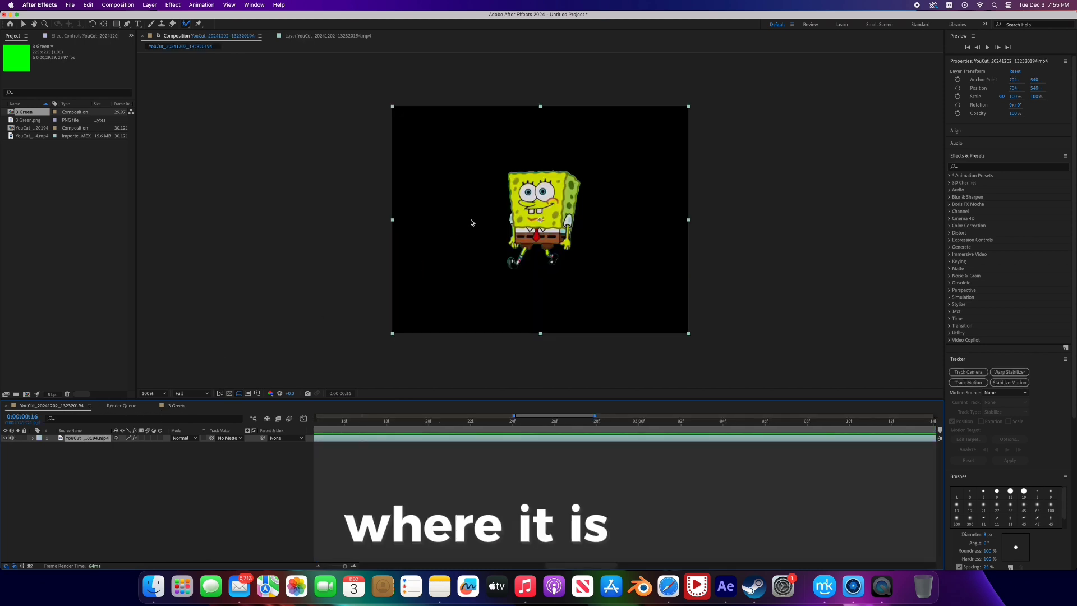
click(28, 121)
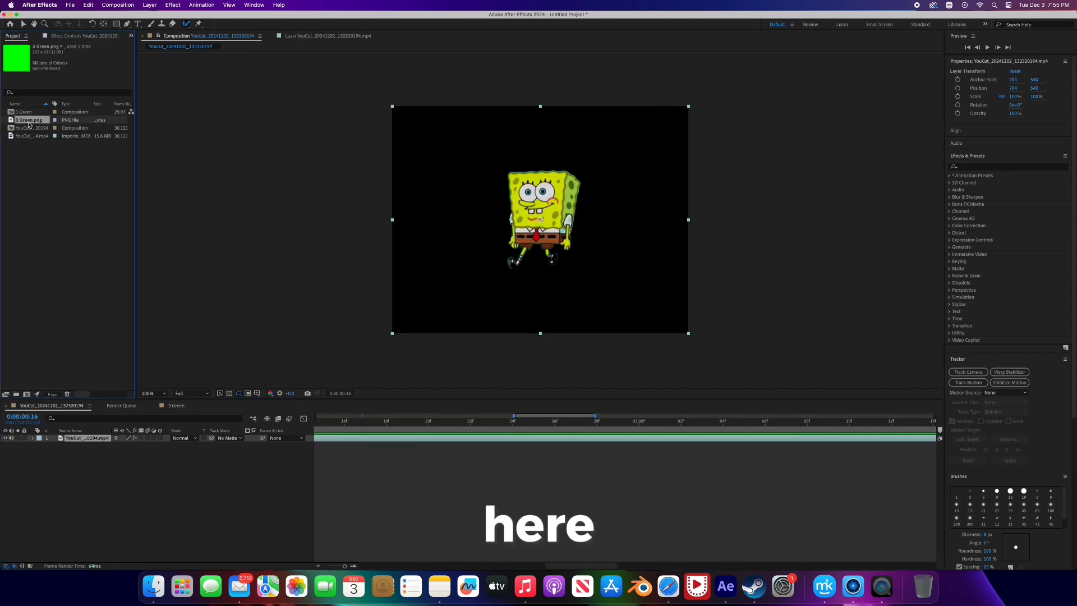
drag(36, 123, 52, 217)
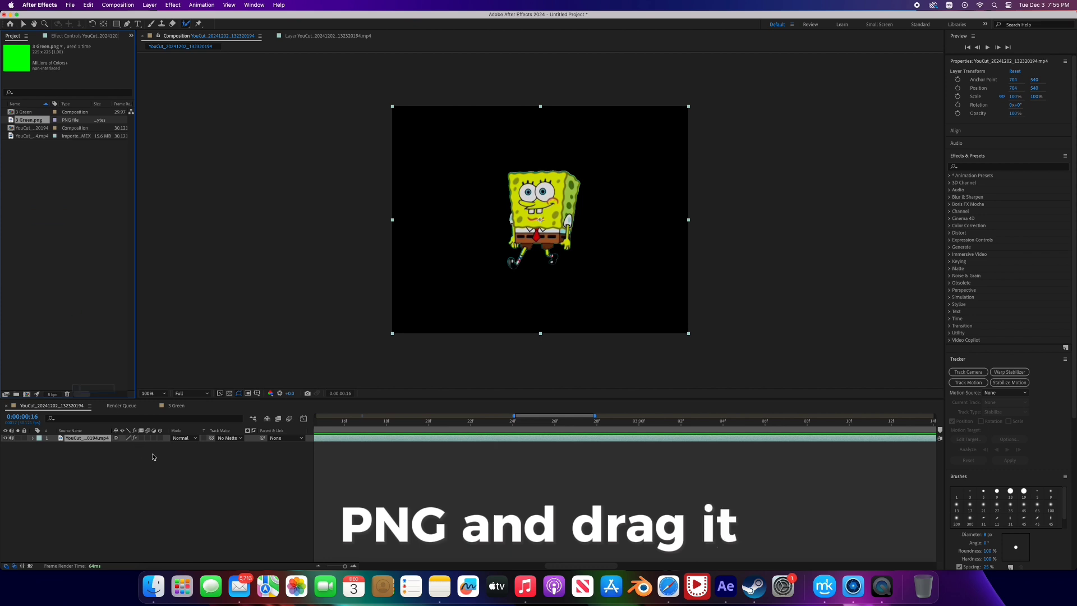
drag(152, 458, 85, 454)
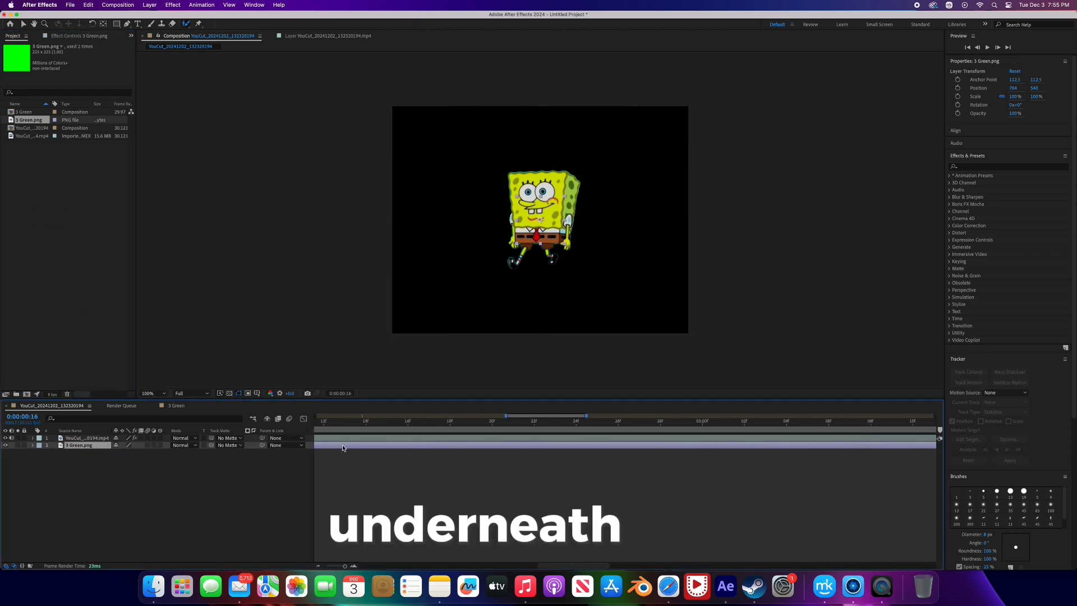
scroll(343, 447, left, 2)
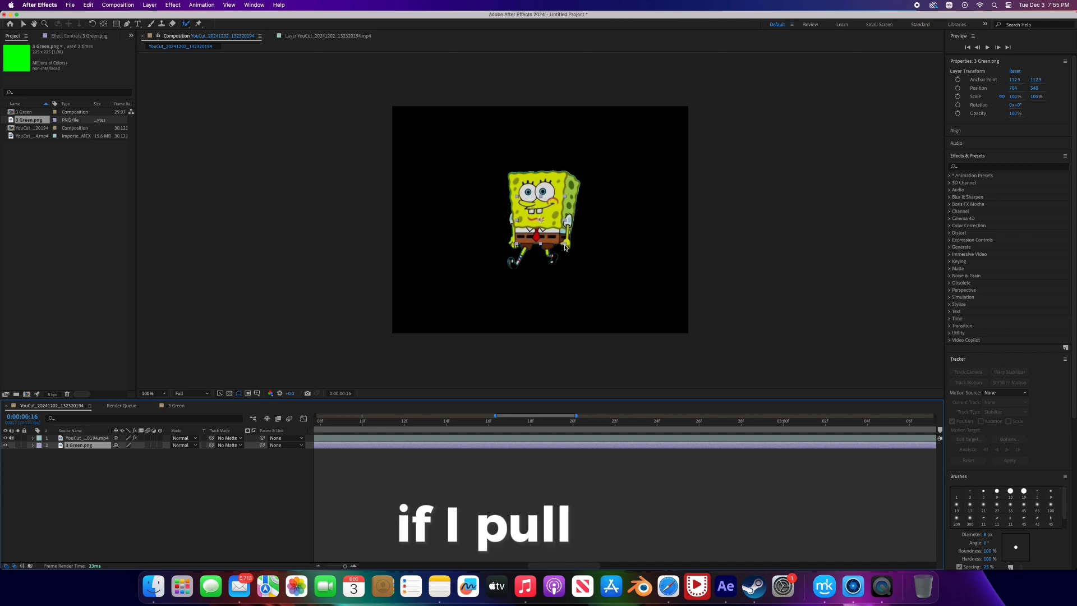
drag(565, 247, 757, 379)
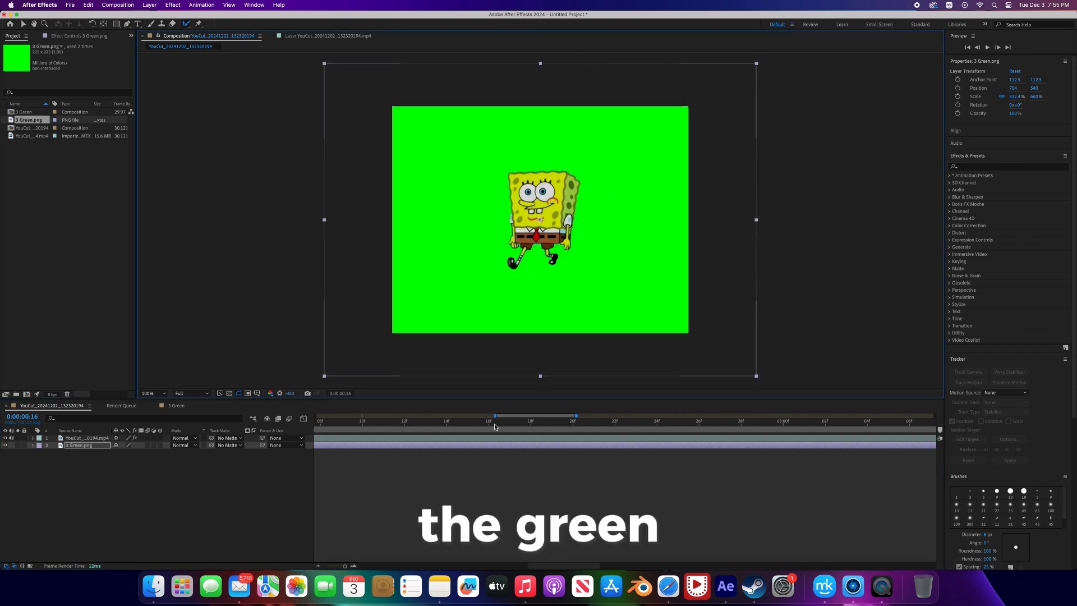
- Stretch the green layer to span the clip's full duration and play the composition from 0:00:00:00
drag(524, 422, 326, 428)
click(461, 423)
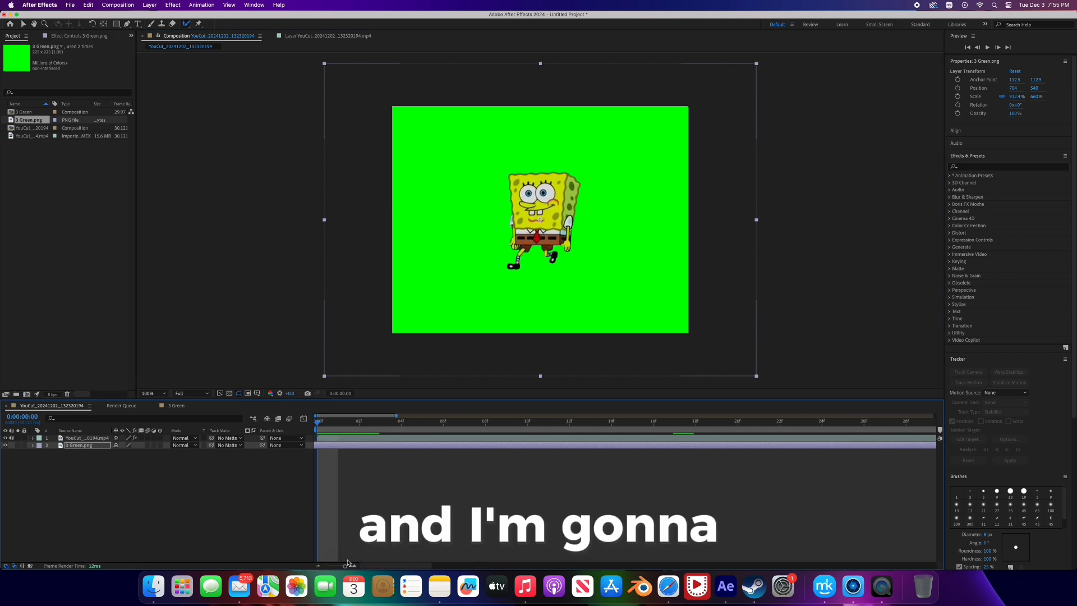
drag(344, 565, 326, 566)
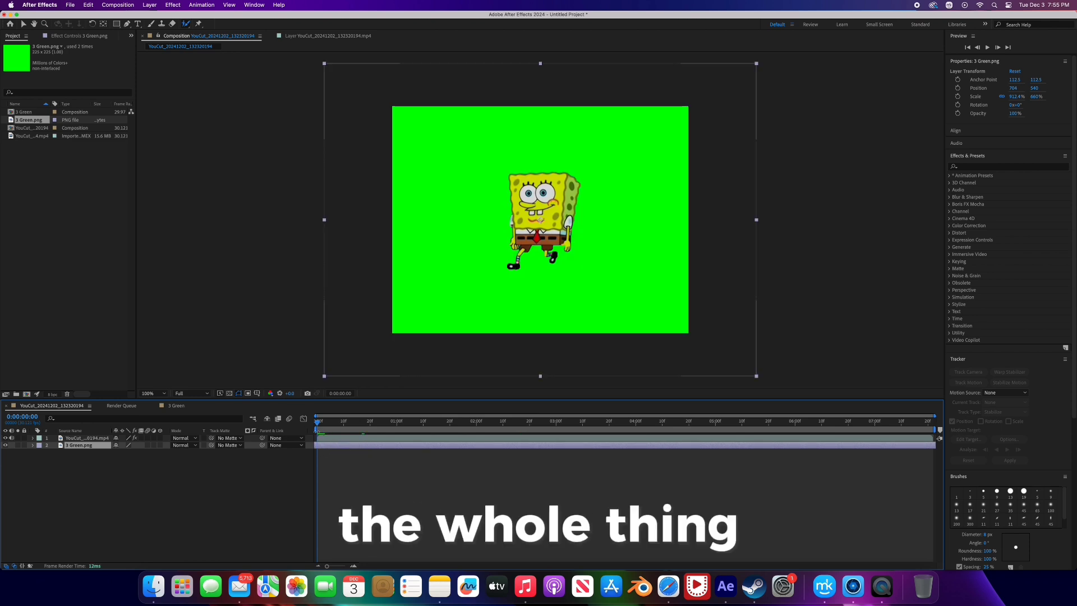
drag(363, 447, 337, 447)
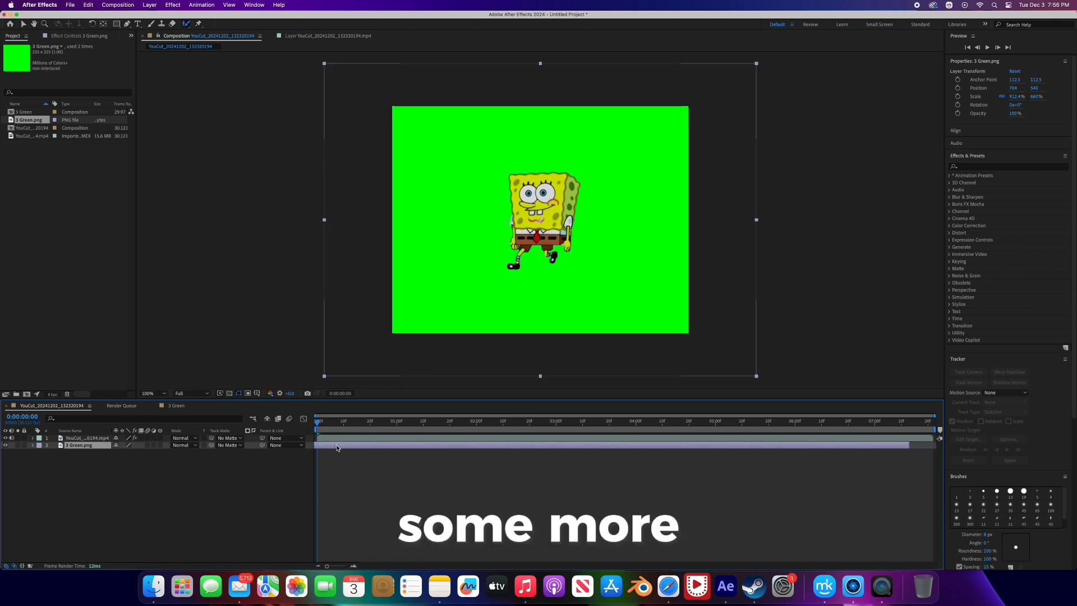
click(908, 441)
drag(909, 446, 963, 446)
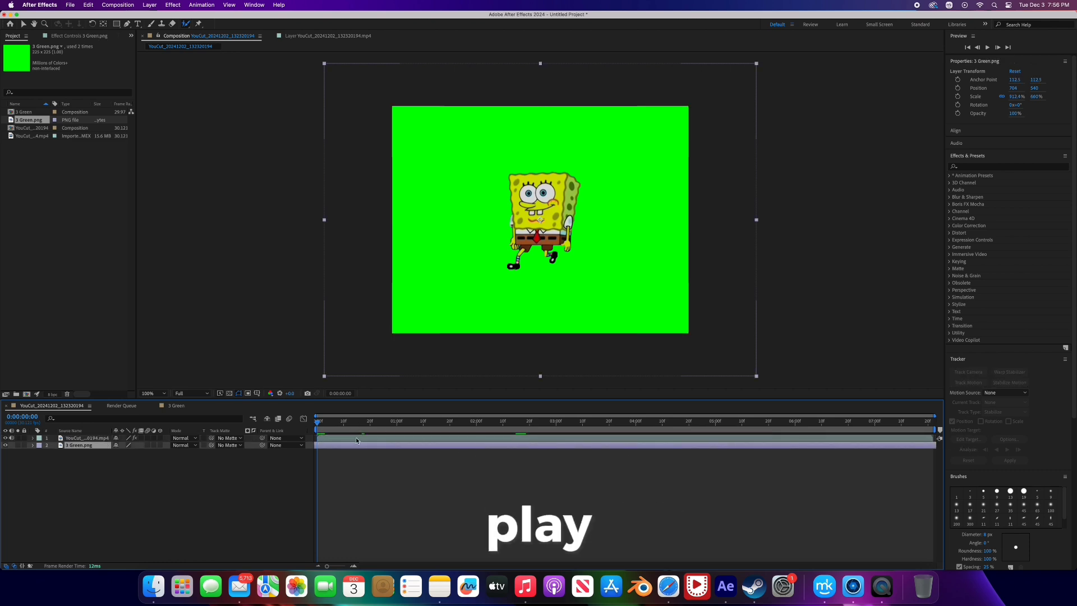
key(space)
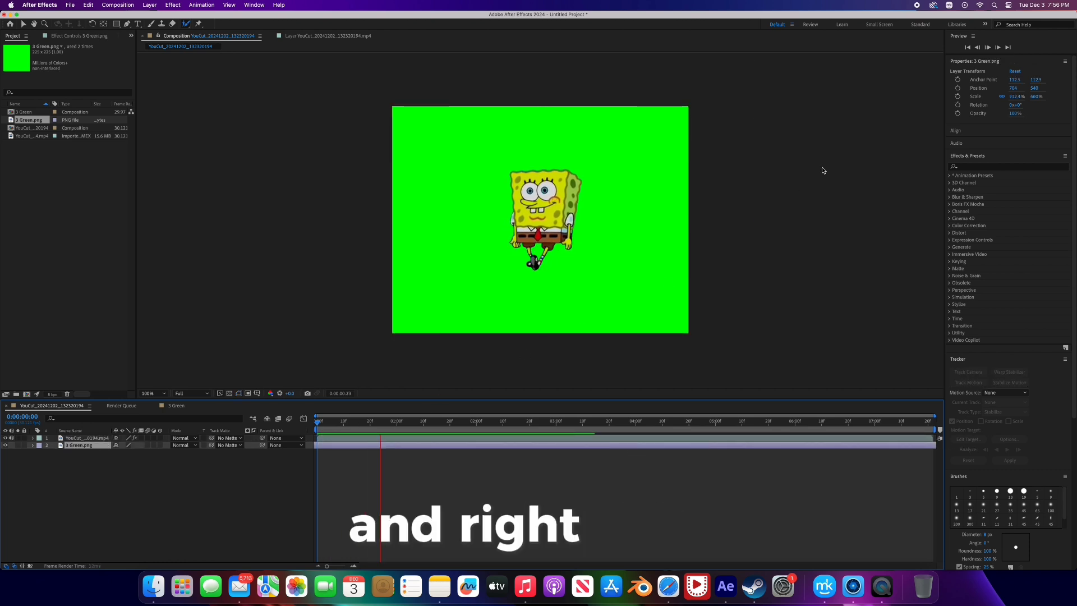